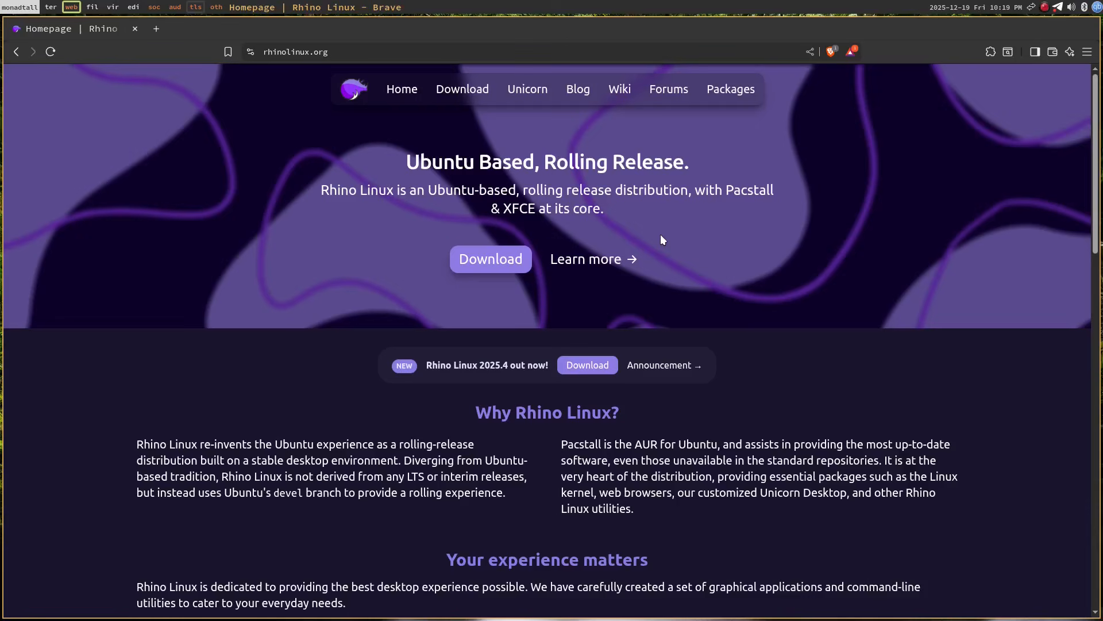
Scroll through the Rhino Linux homepage and open its download page.
scroll(656, 254, down, 9)
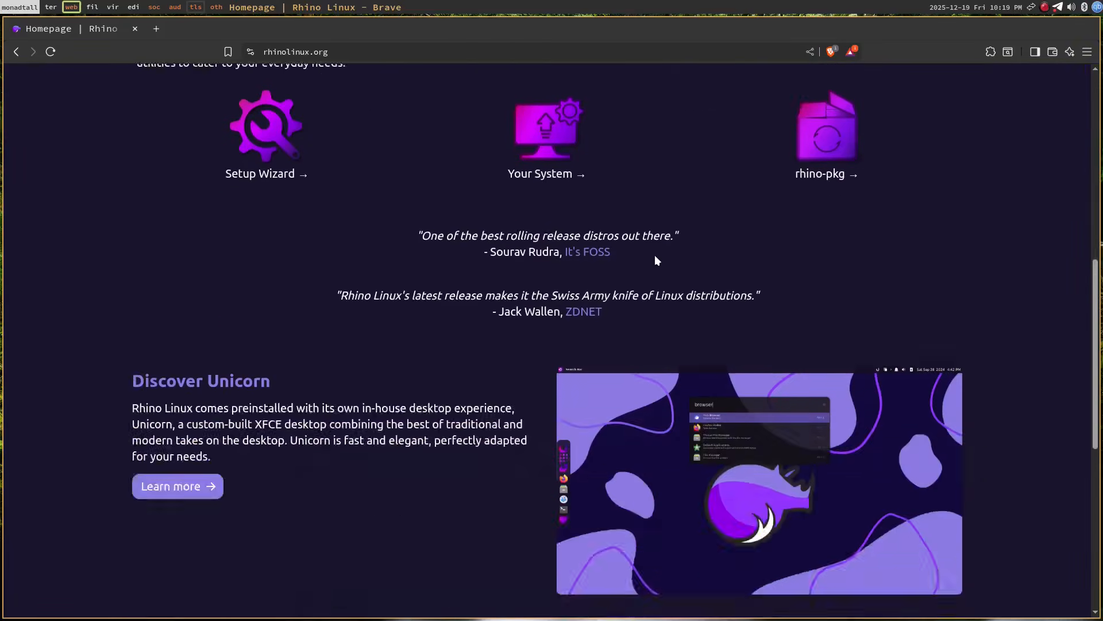
scroll(656, 259, down, 1)
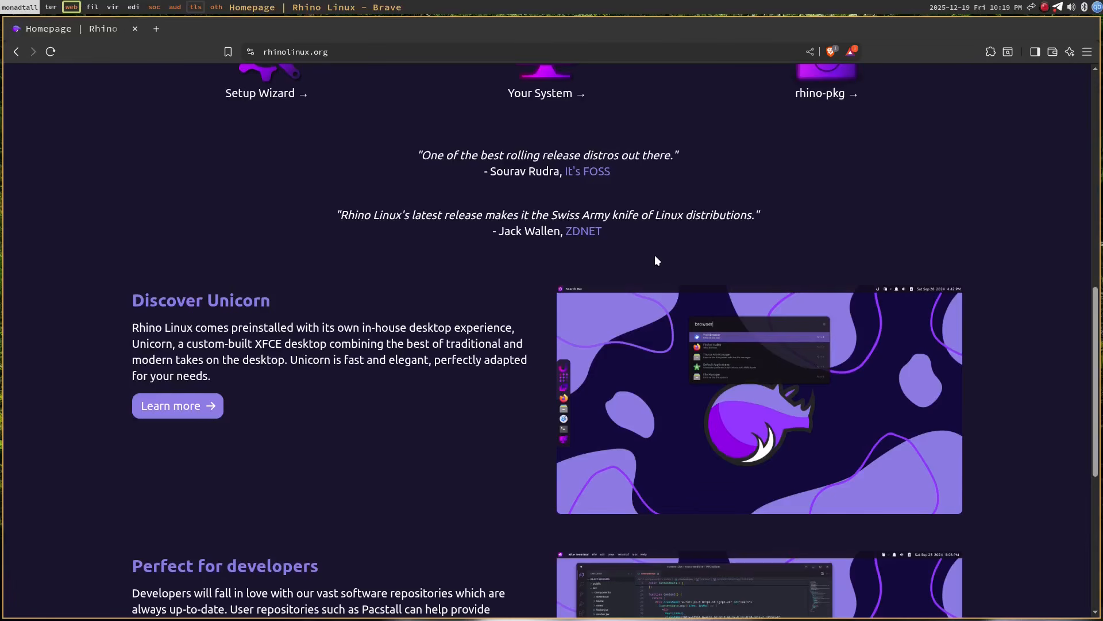
scroll(654, 254, up, 8)
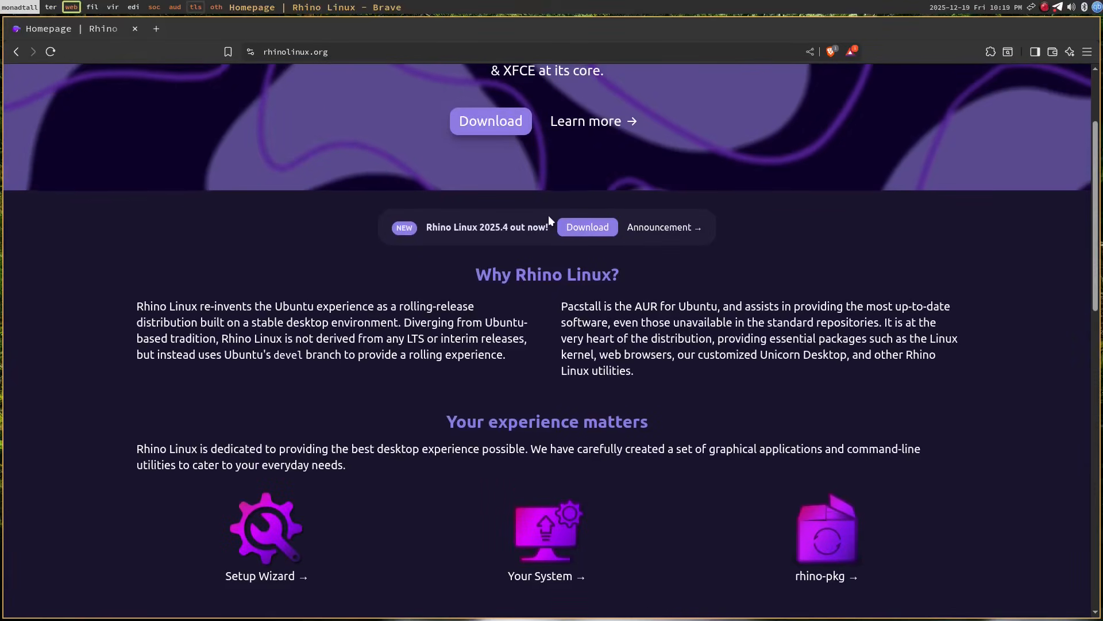
scroll(549, 215, up, 3)
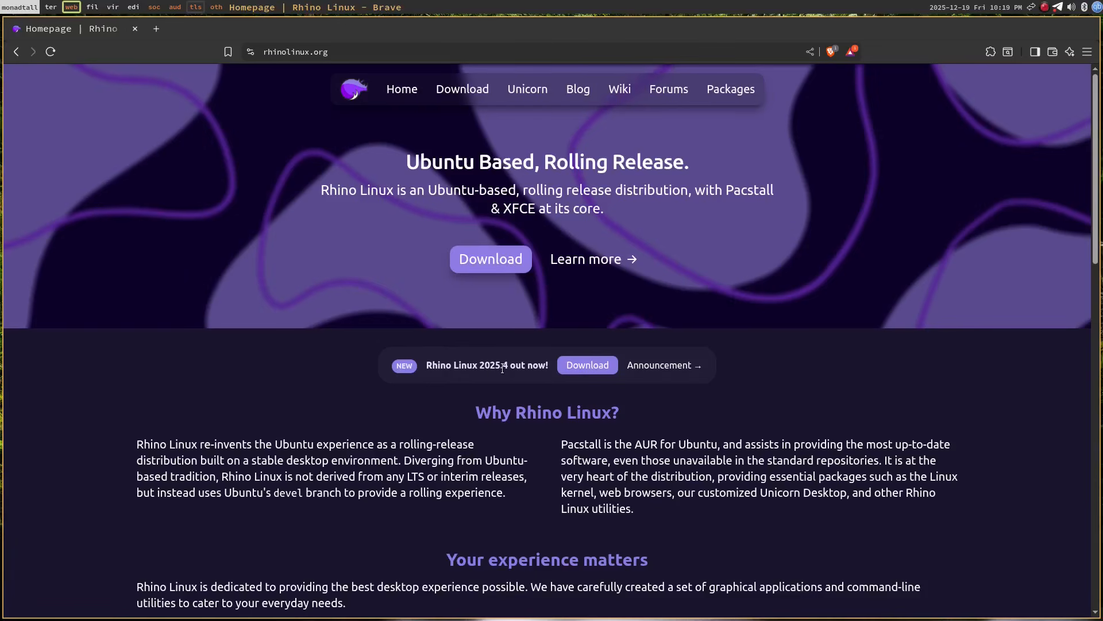
click(595, 364)
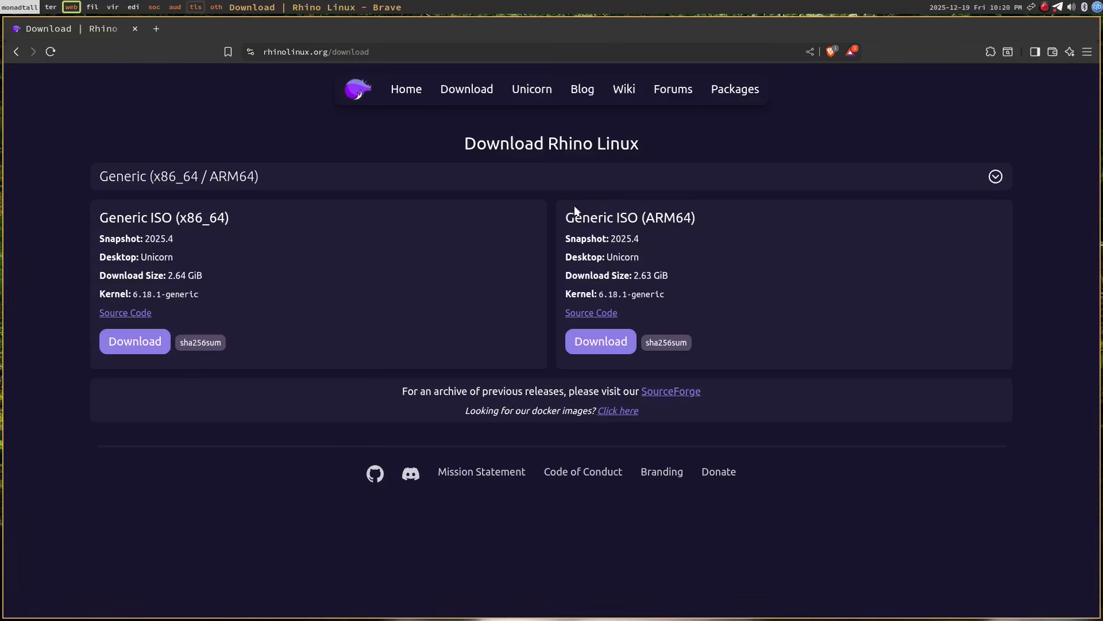
Keep the Generic (x86_64 / ARM64) platform and download the Generic x86_64 ISO.
click(446, 186)
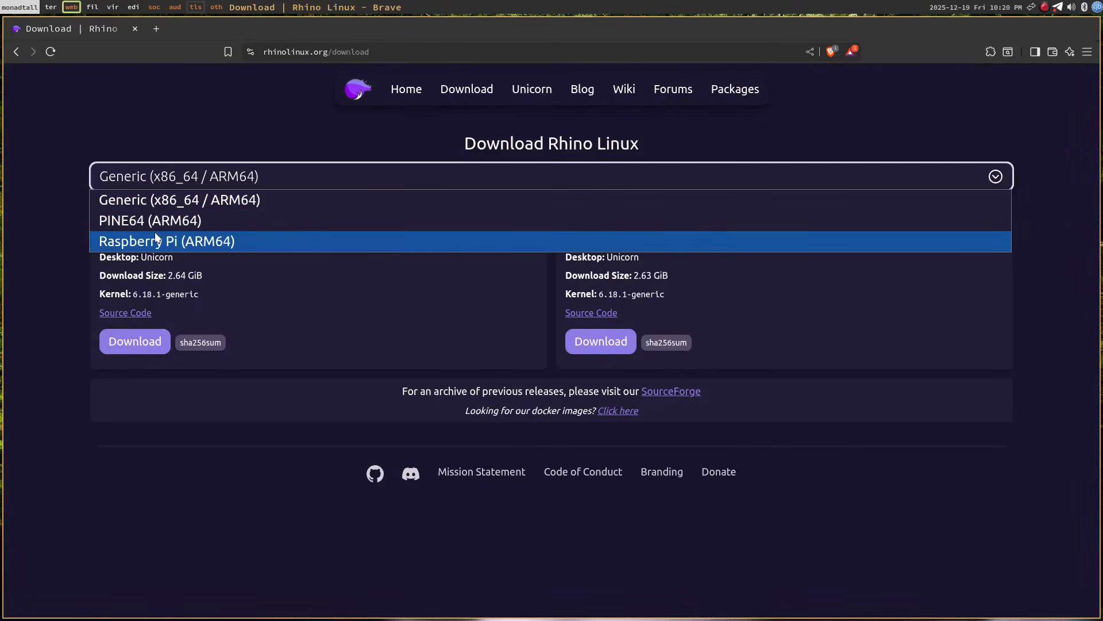
click(348, 343)
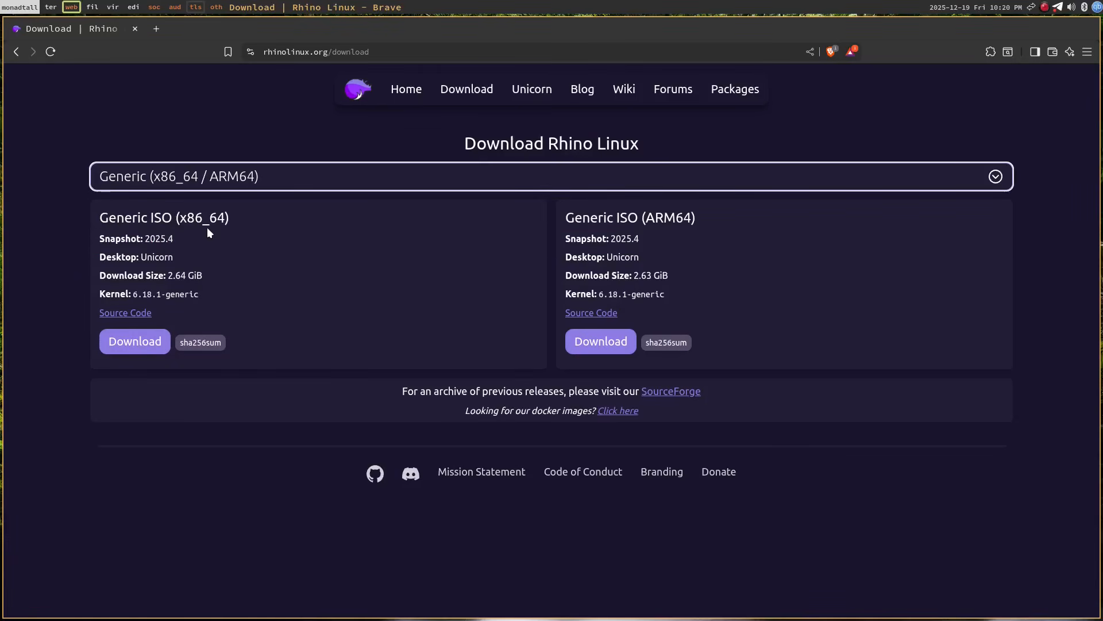
click(142, 353)
Switch to workspace 4 and launch virt-manager from the application launcher.
key(super+4)
key(super+r)
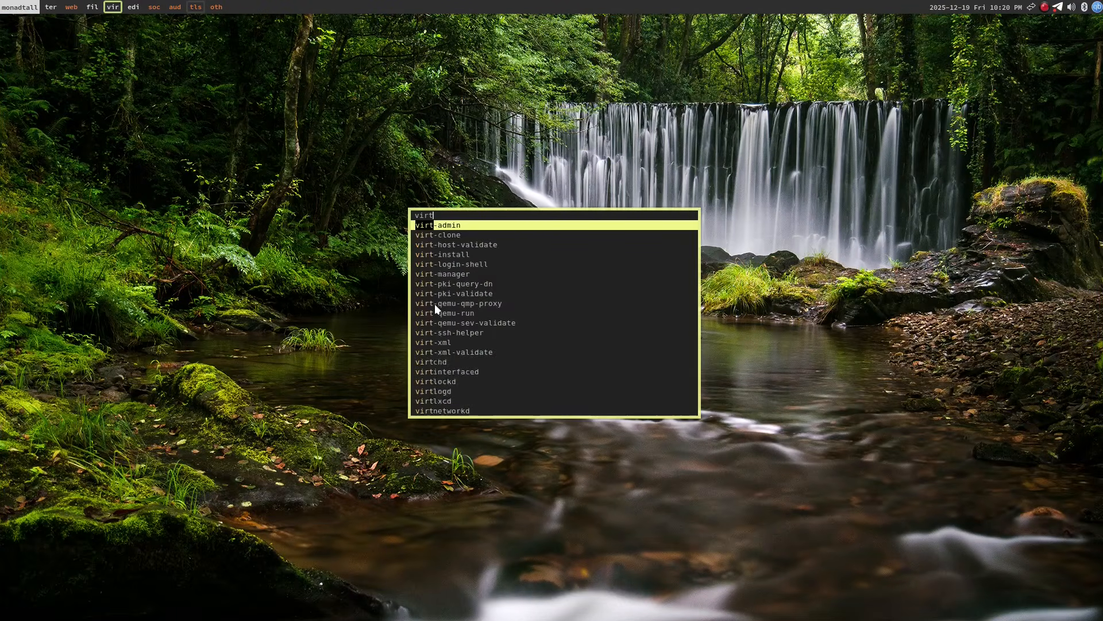
text(virt-man)
key(Return)
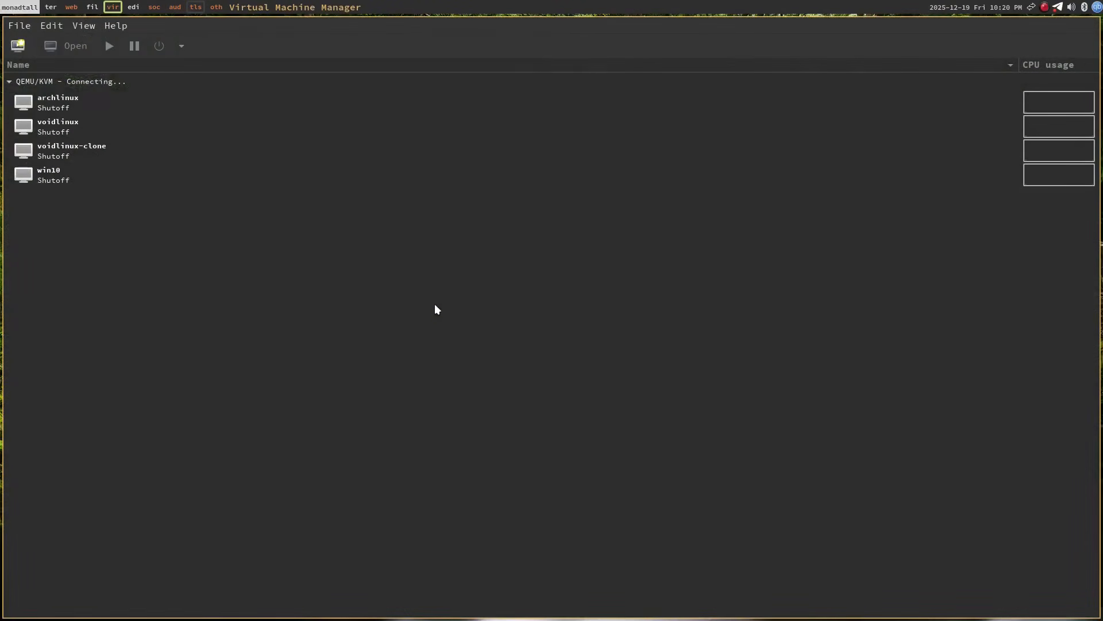
Start a local-media VM from Rhino-Linux-2025.4-amd64.iso in the iso pool, with OS auto-detection off.
click(25, 50)
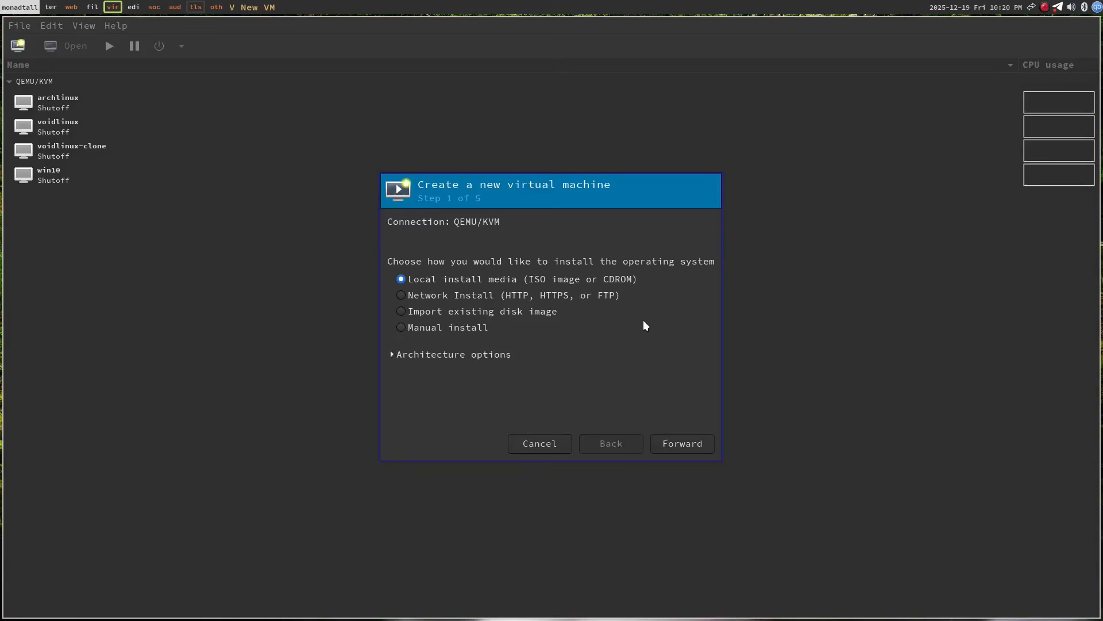
click(686, 447)
click(706, 243)
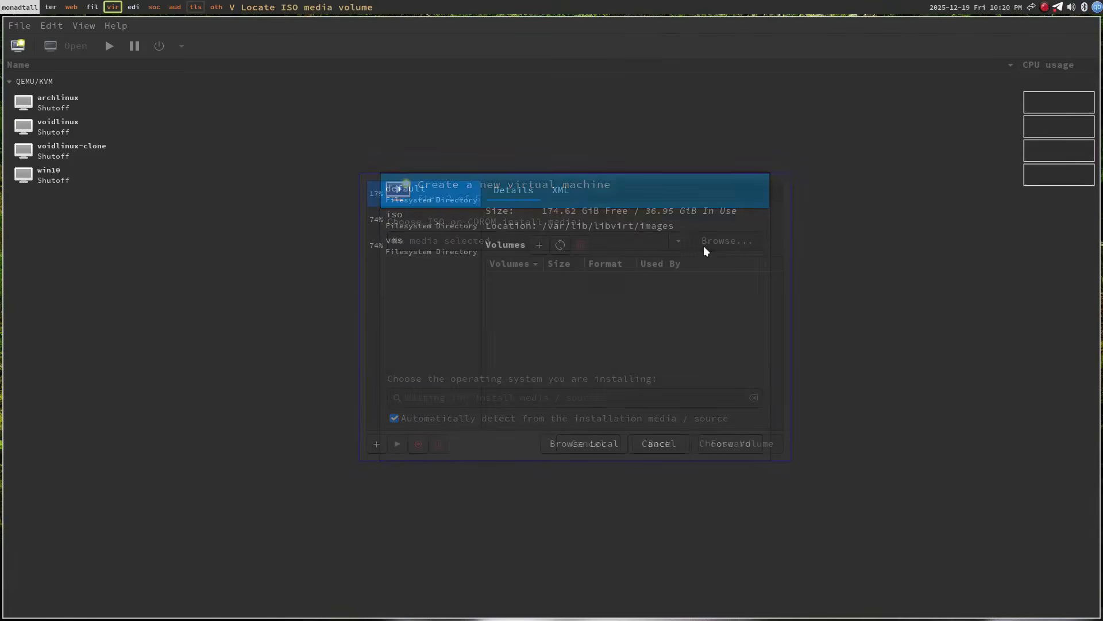
click(409, 221)
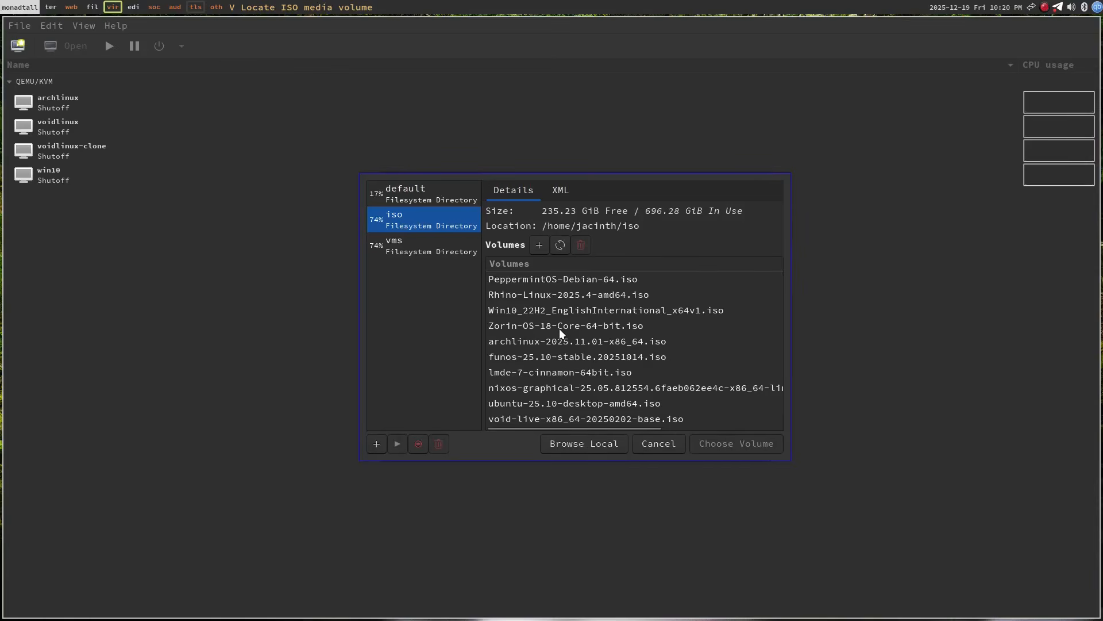
click(535, 296)
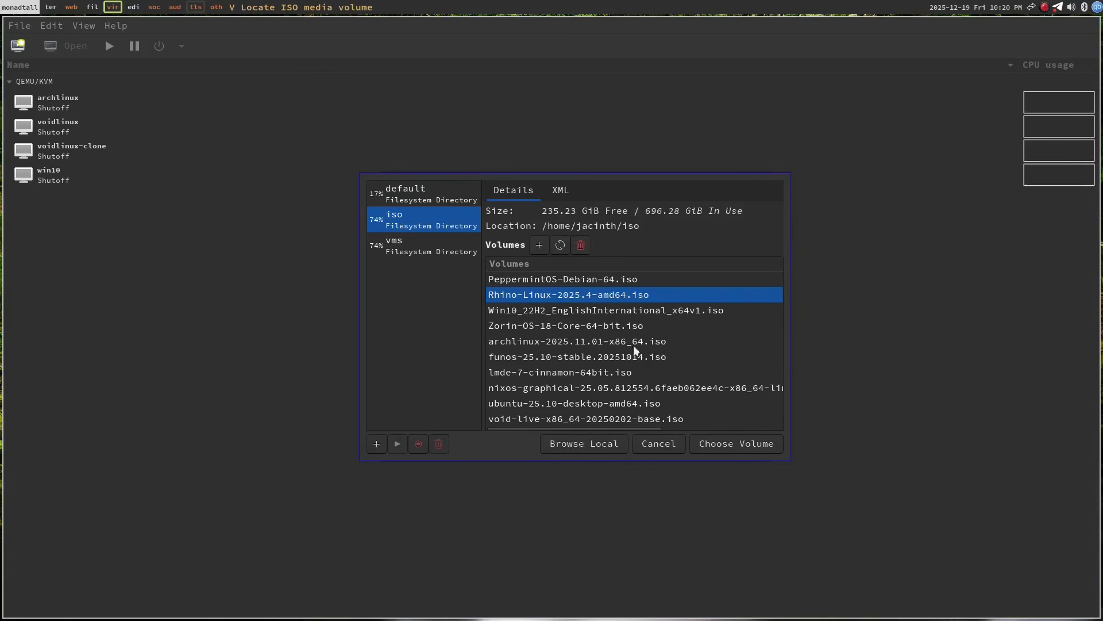
click(715, 440)
click(463, 417)
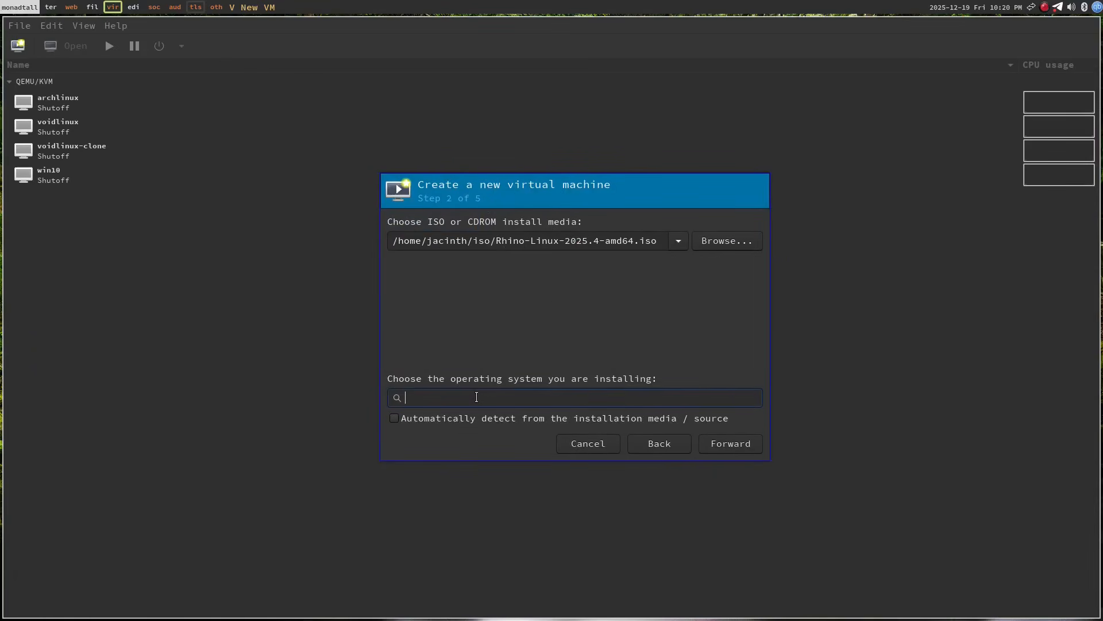
Set the operating system to Generic Linux 2024 by searching 'rhino'.
text(rhino)
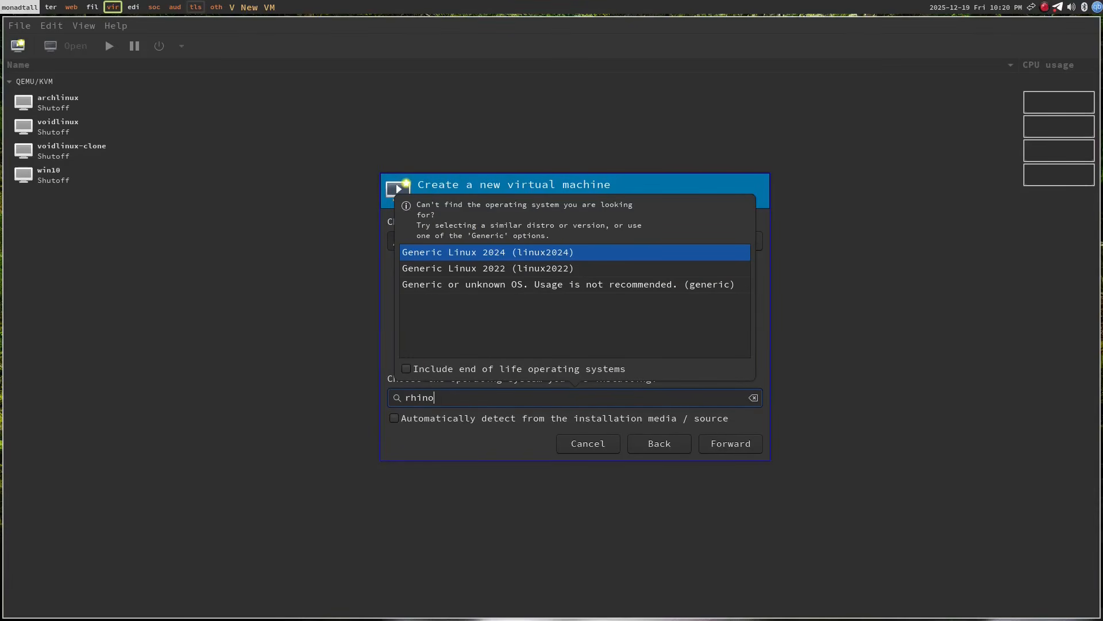
key(Return)
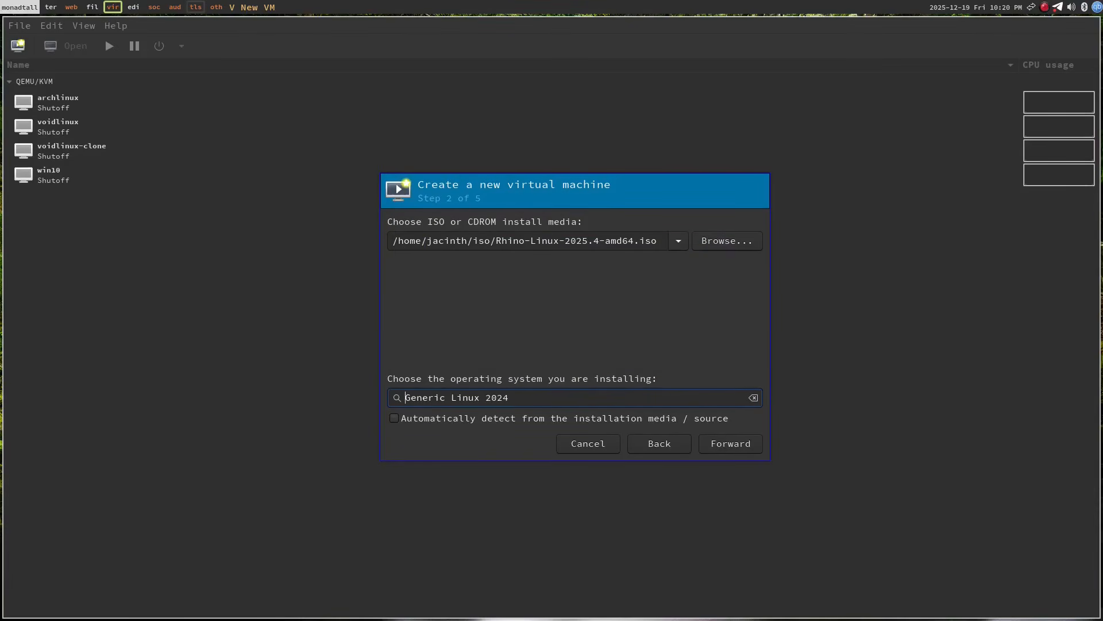
click(733, 446)
Give the VM 6000 MiB memory and 3 CPUs, then select custom storage.
double_click(459, 244)
text(6000)
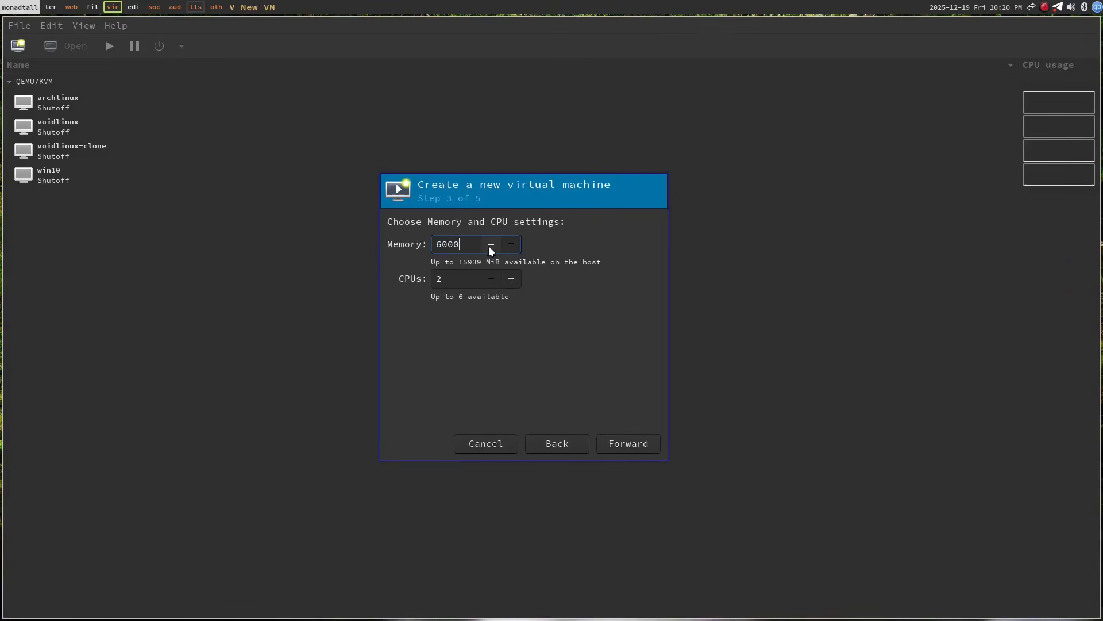
click(512, 278)
click(627, 443)
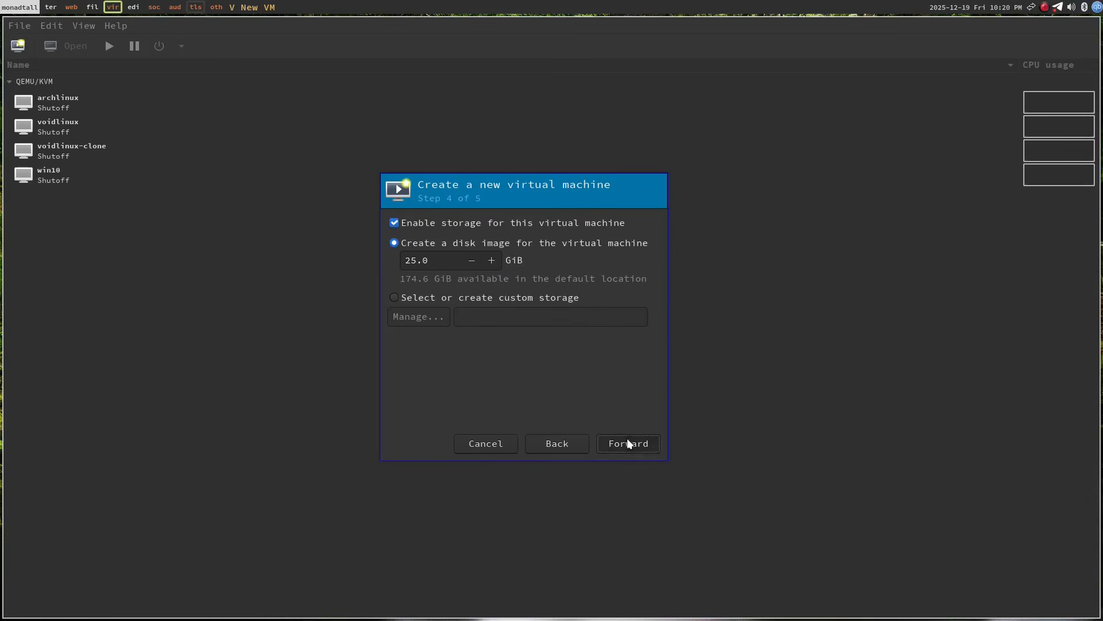
click(426, 294)
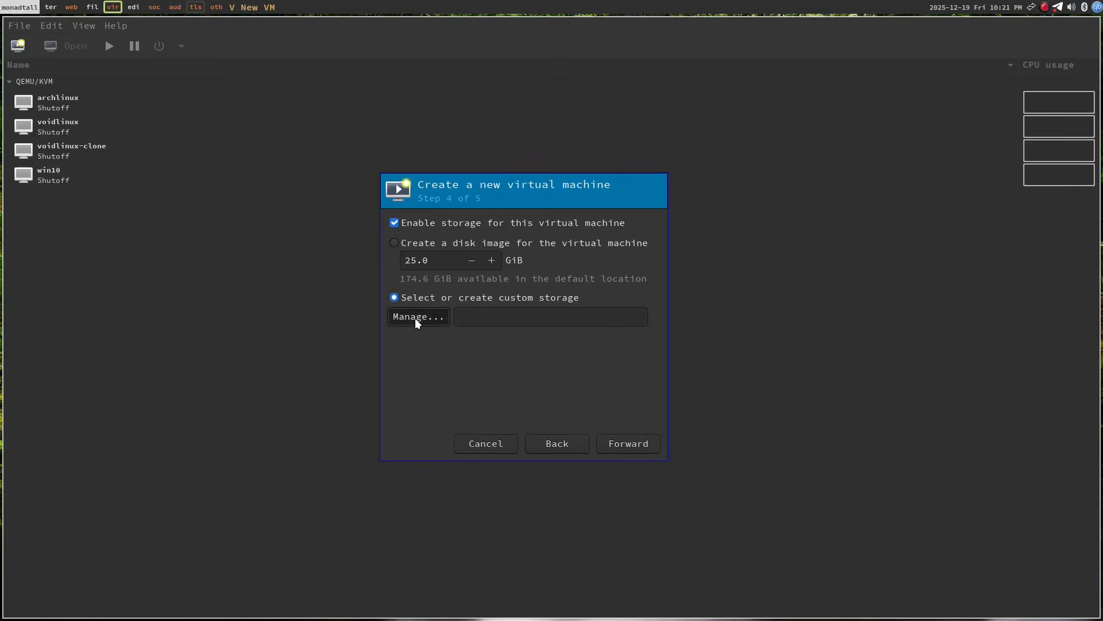
Create a 50 GiB rhino-linux volume in the vms storage pool.
click(415, 317)
click(369, 243)
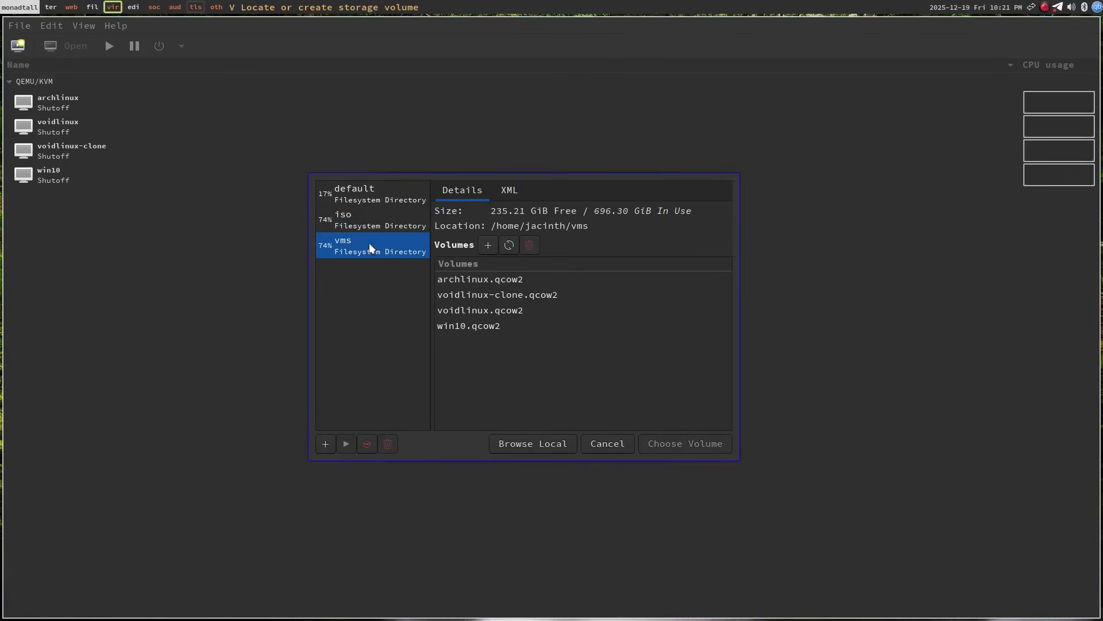
click(488, 246)
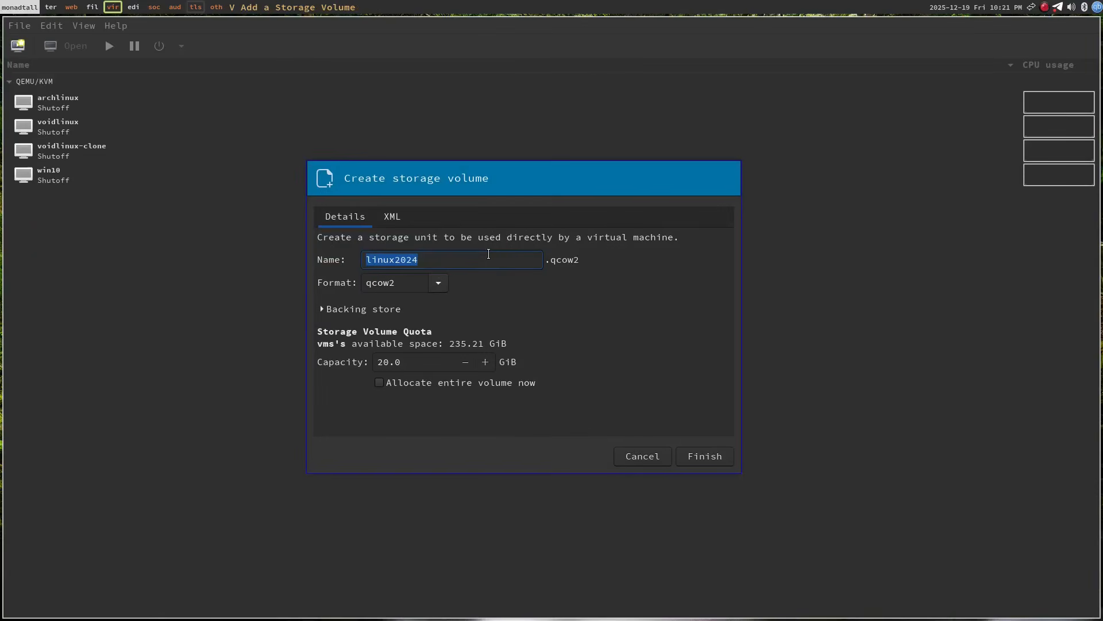
text(rhino-linux)
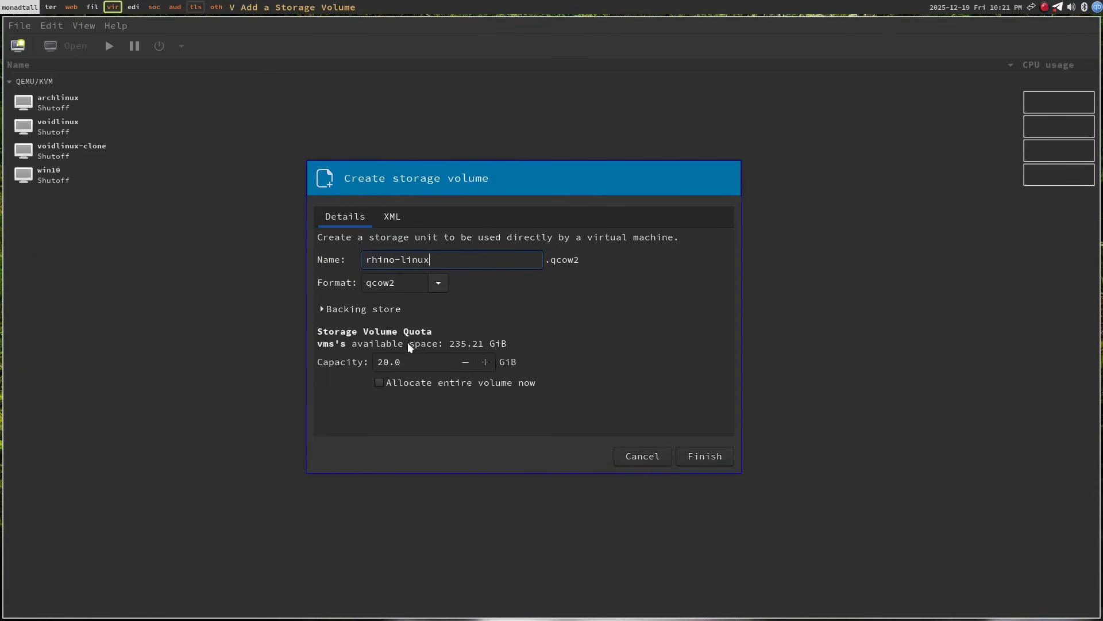
click(383, 362)
key(BackSpace)
text(5)
click(714, 455)
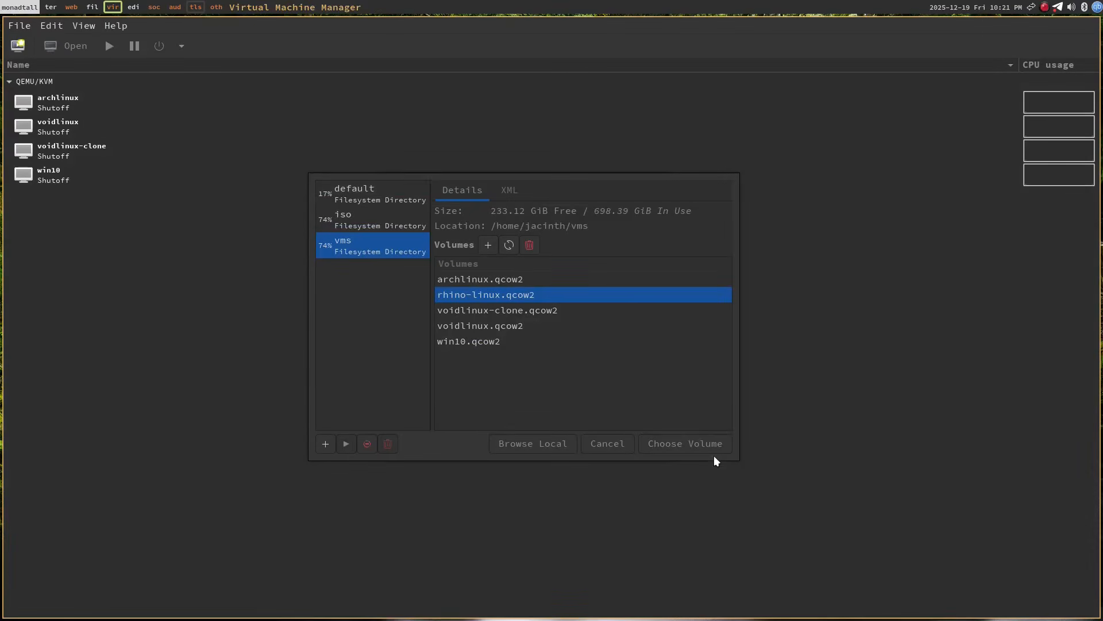
Choose the new rhino-linux.qcow2 volume as the VM's storage.
click(609, 345)
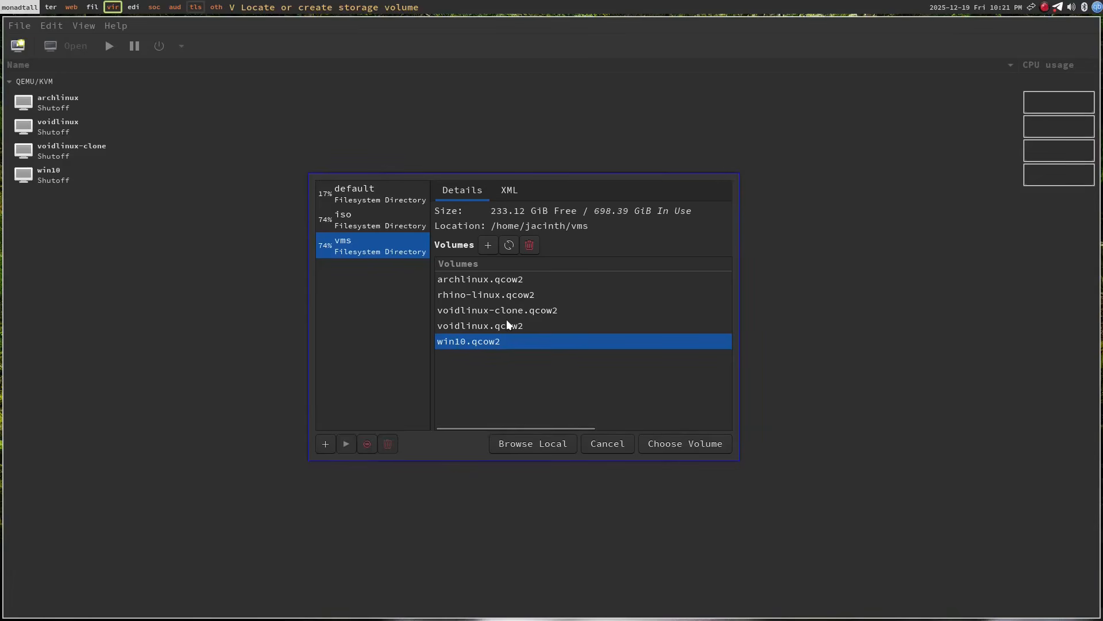
click(475, 295)
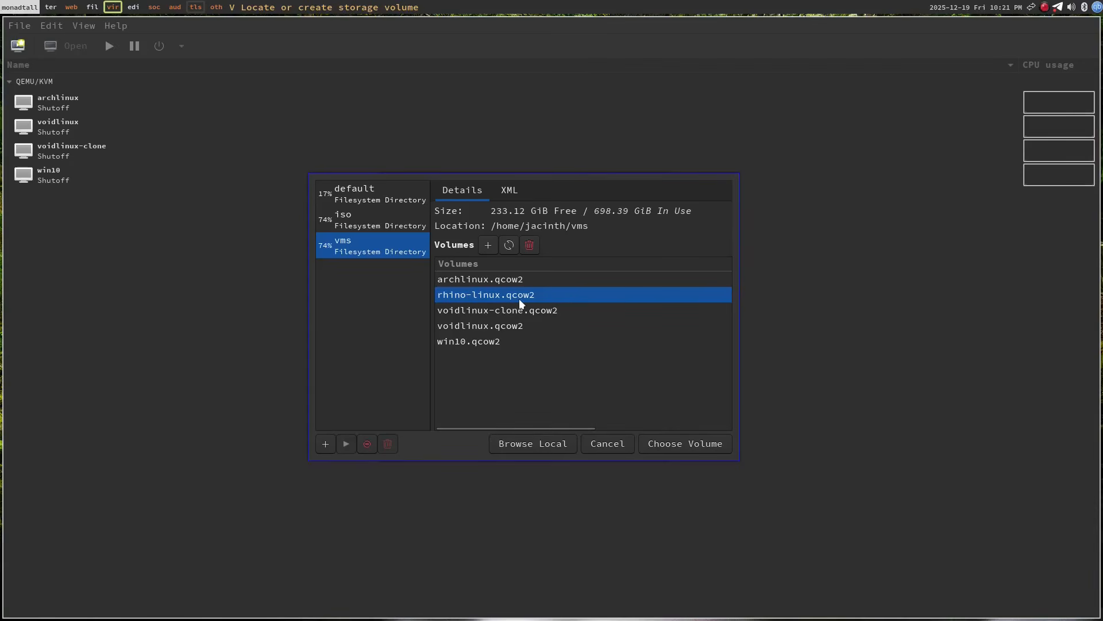
click(674, 447)
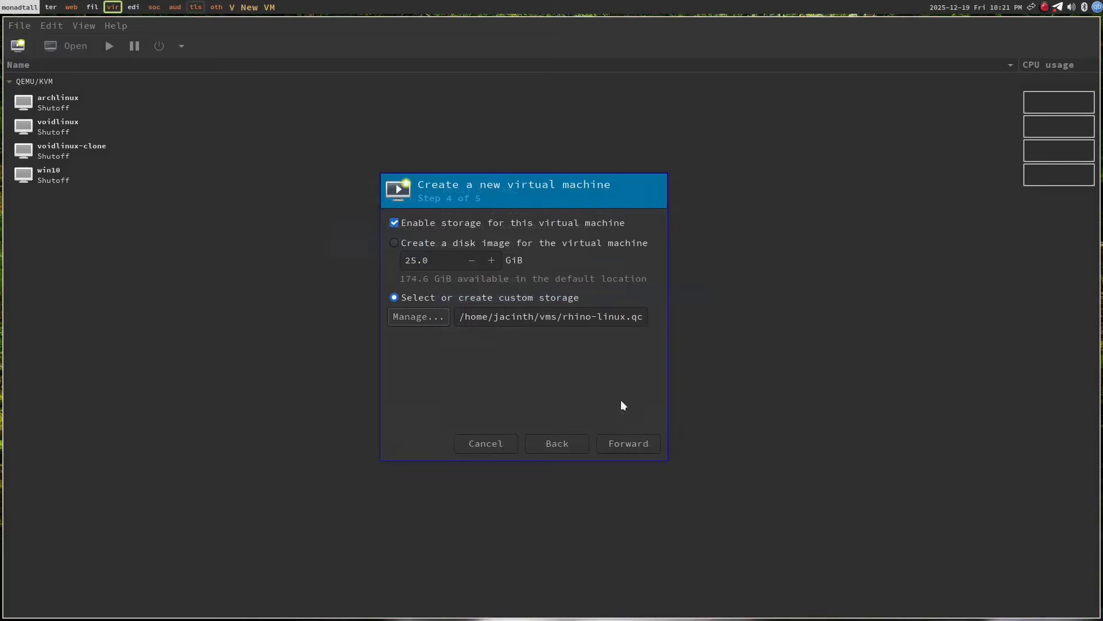
Name the VM rhino-linux, finish the wizard, and view its booting console full screen.
click(633, 444)
double_click(485, 250)
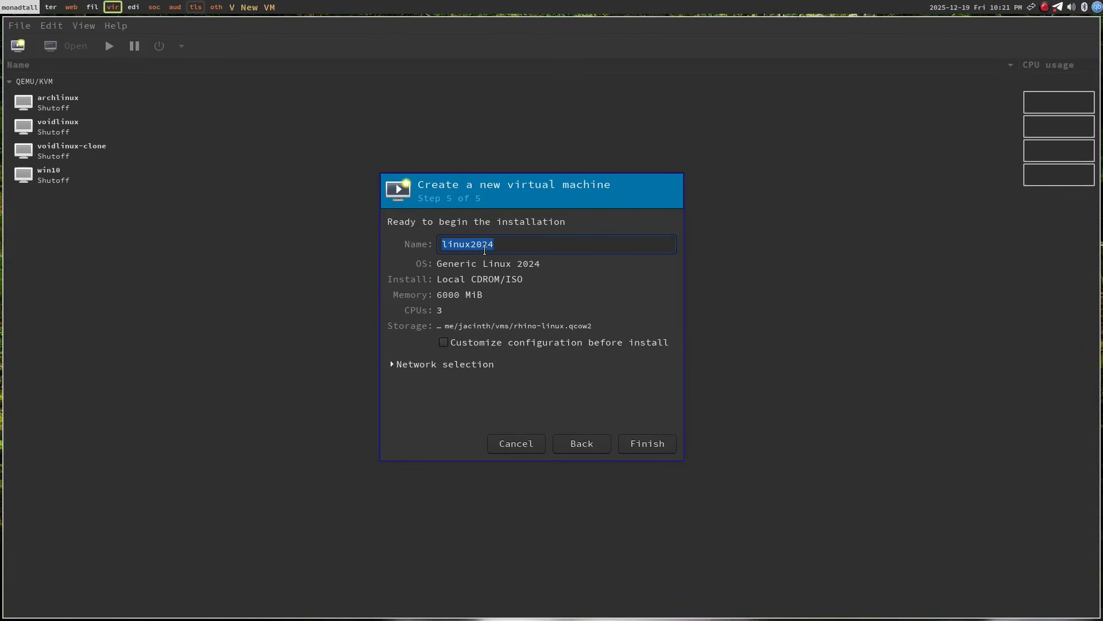
text(rhino-linux)
click(641, 443)
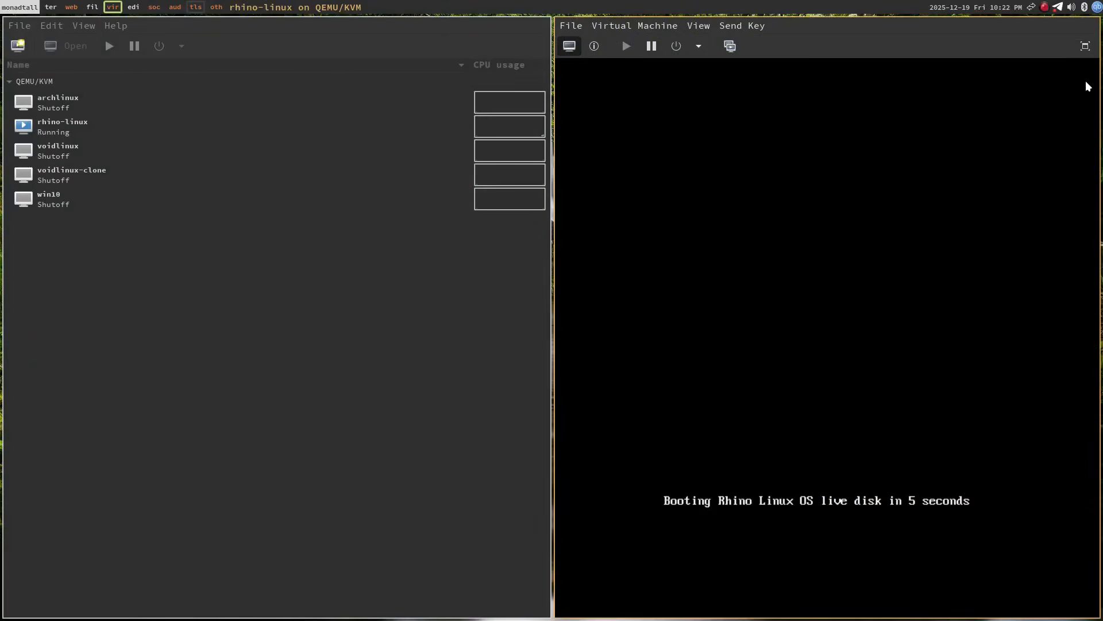
click(1085, 46)
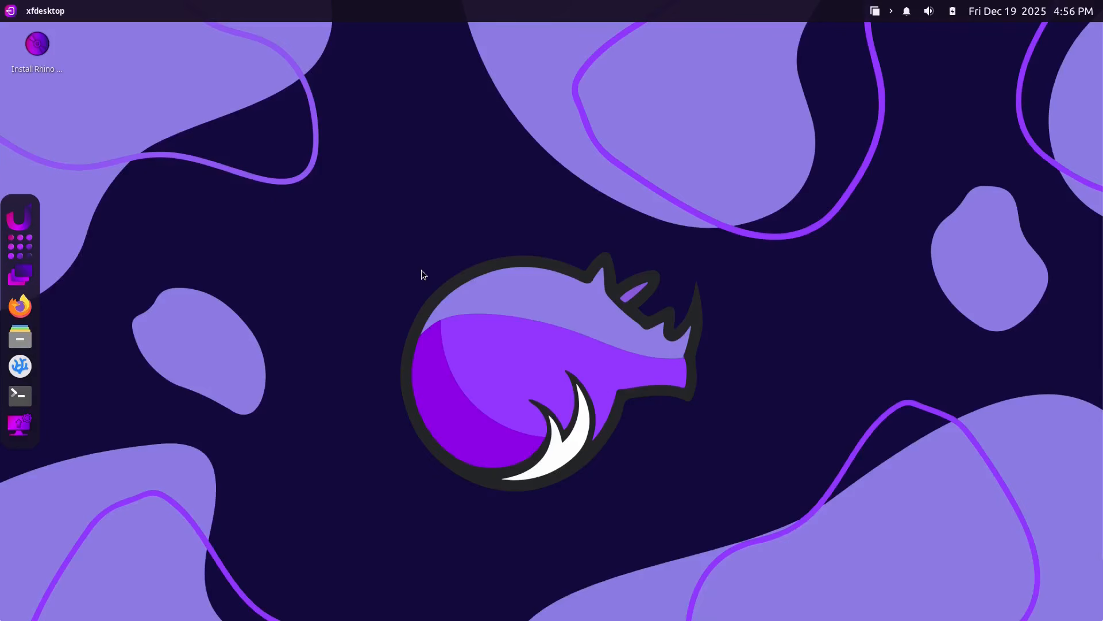
Launch Install Rhino and accept American English, Asia/Kolkata timezone and English (US) keyboard.
double_click(38, 46)
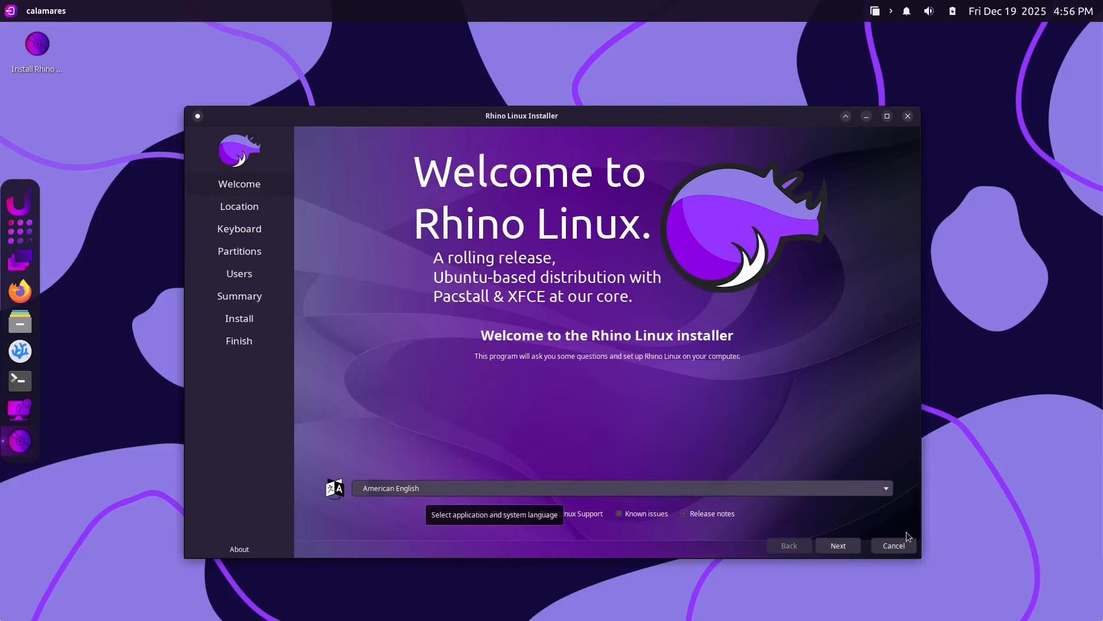
click(847, 550)
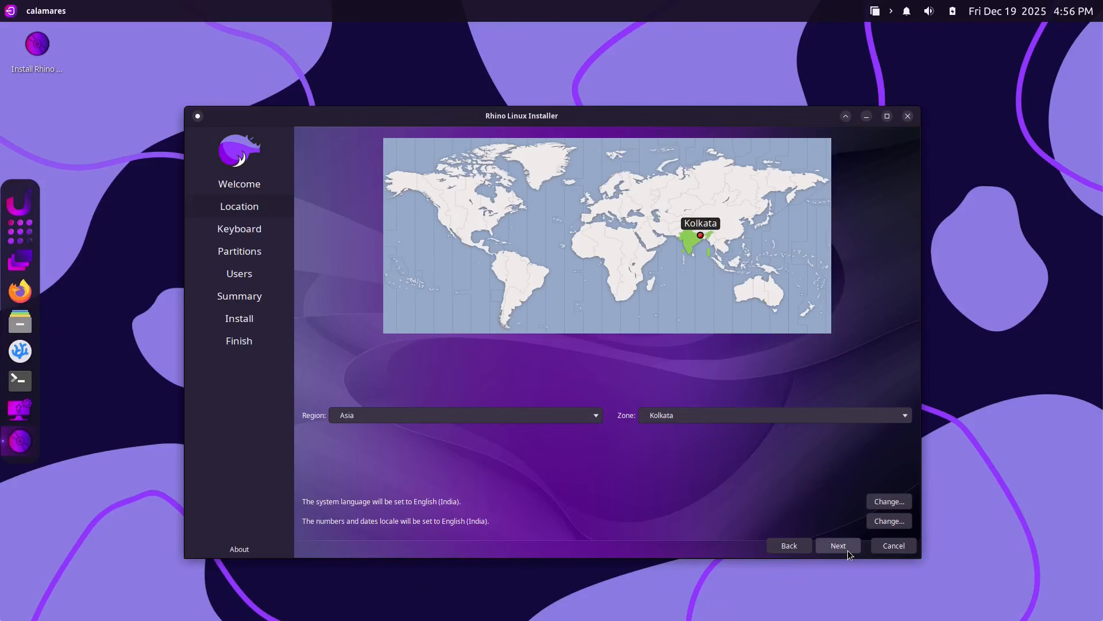
click(838, 545)
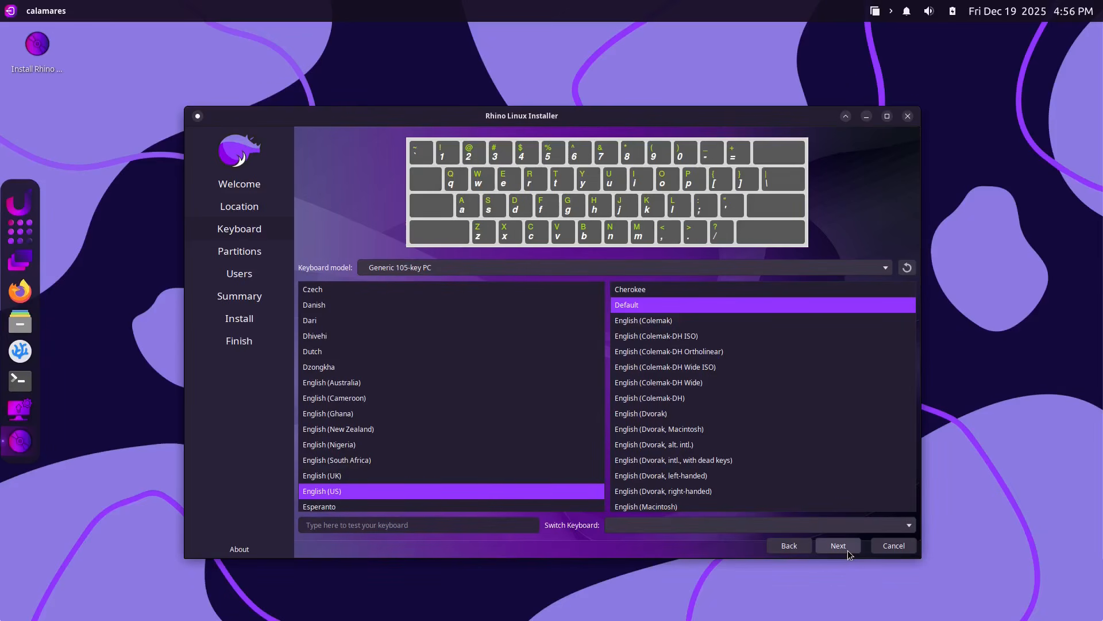
click(847, 550)
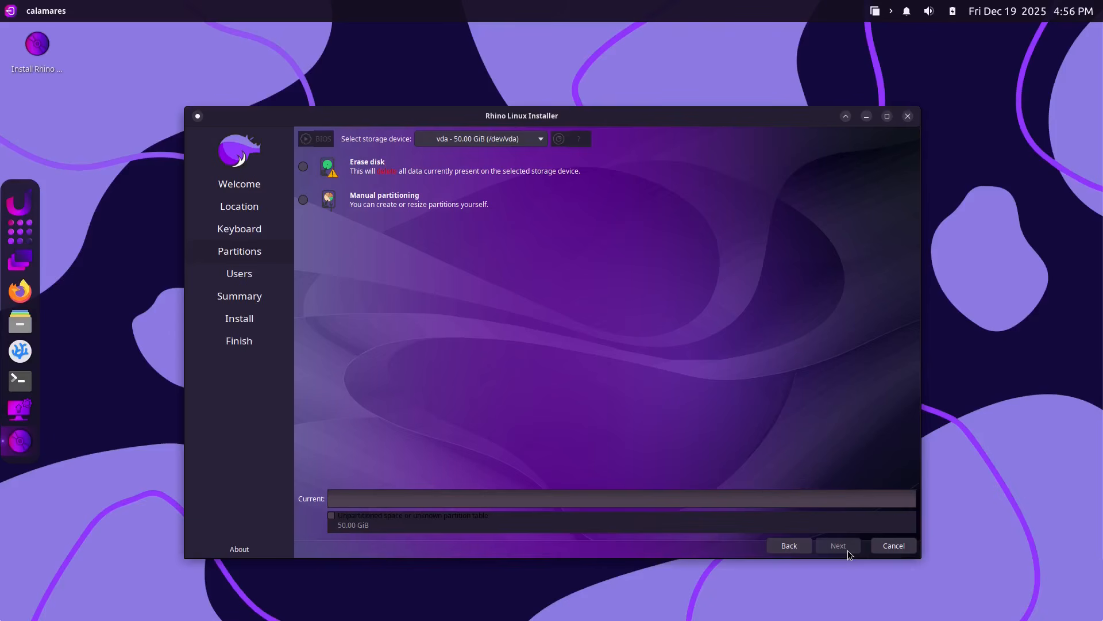
Choose Erase disk with Swap to file and ext4, then continue to Users.
click(304, 166)
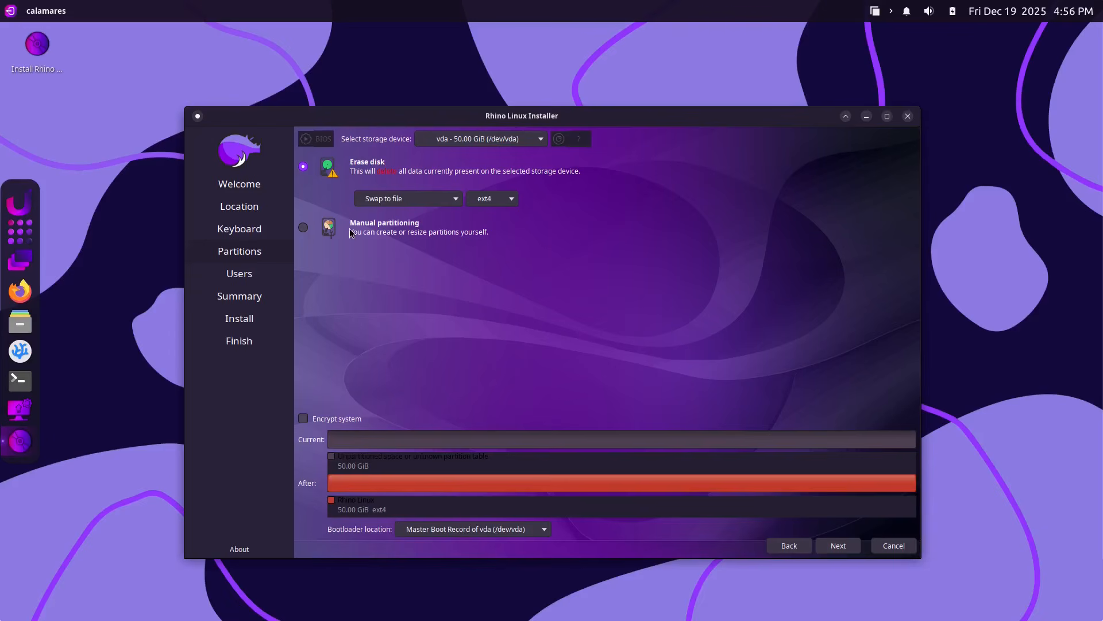
click(421, 203)
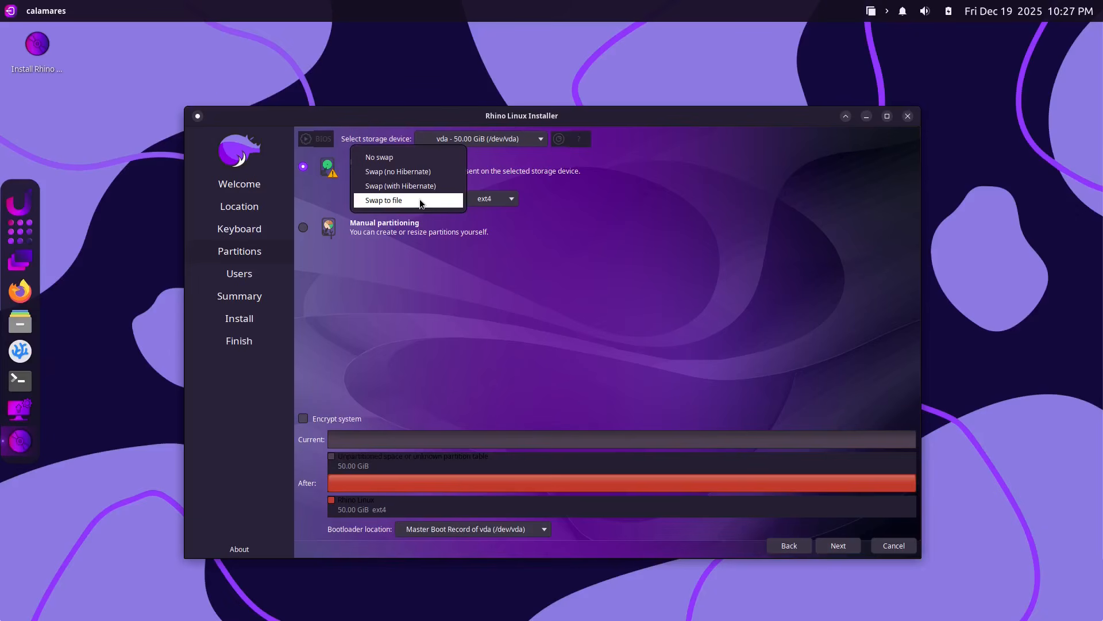
click(420, 199)
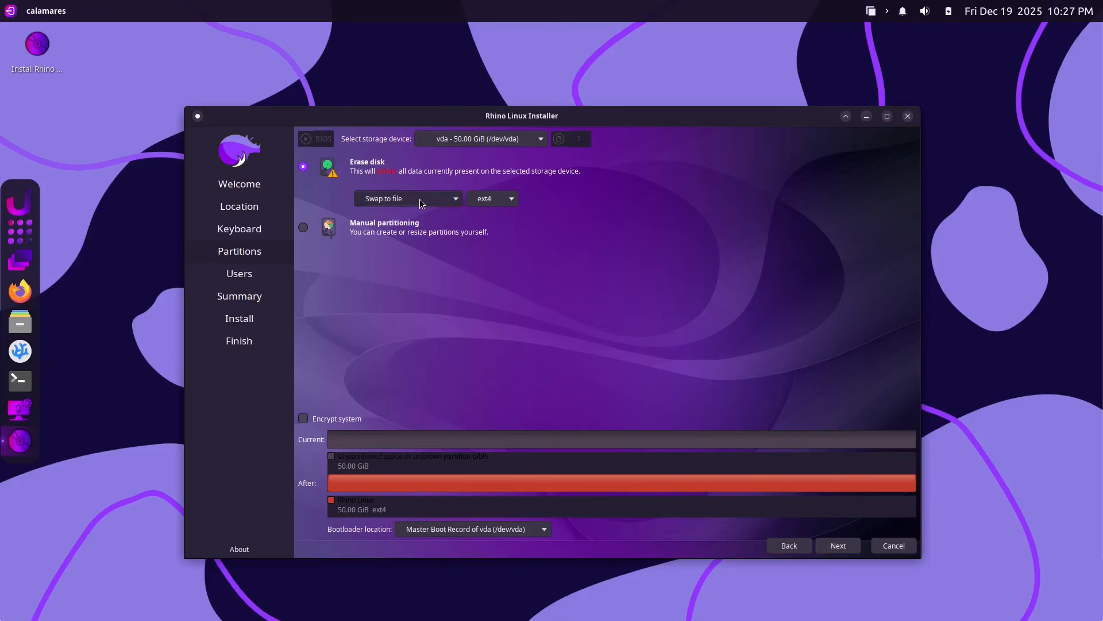
click(509, 200)
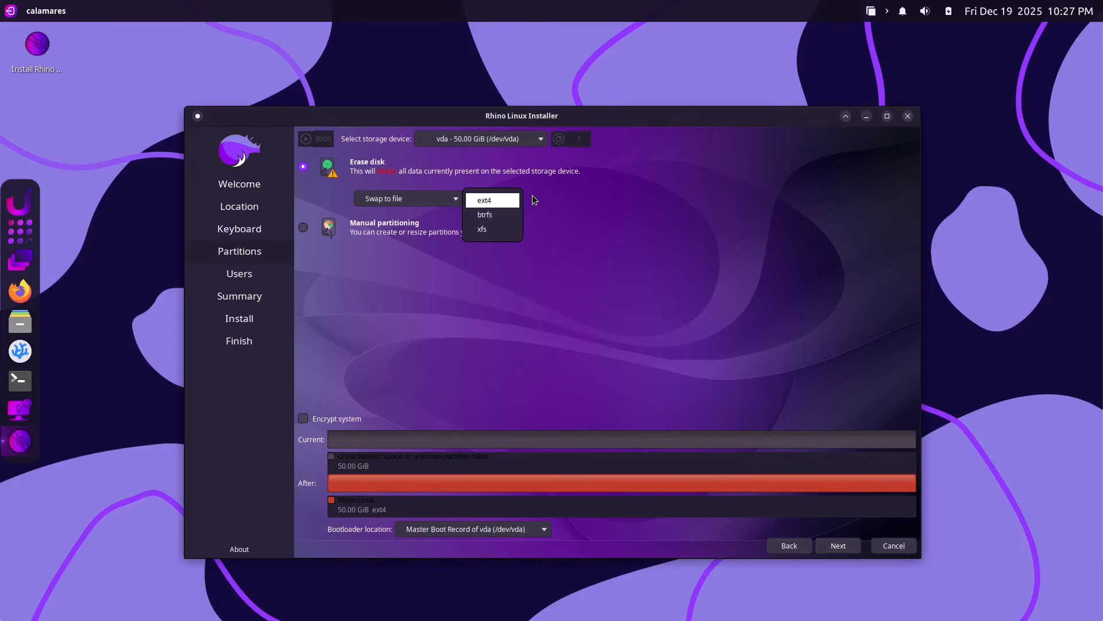
click(532, 195)
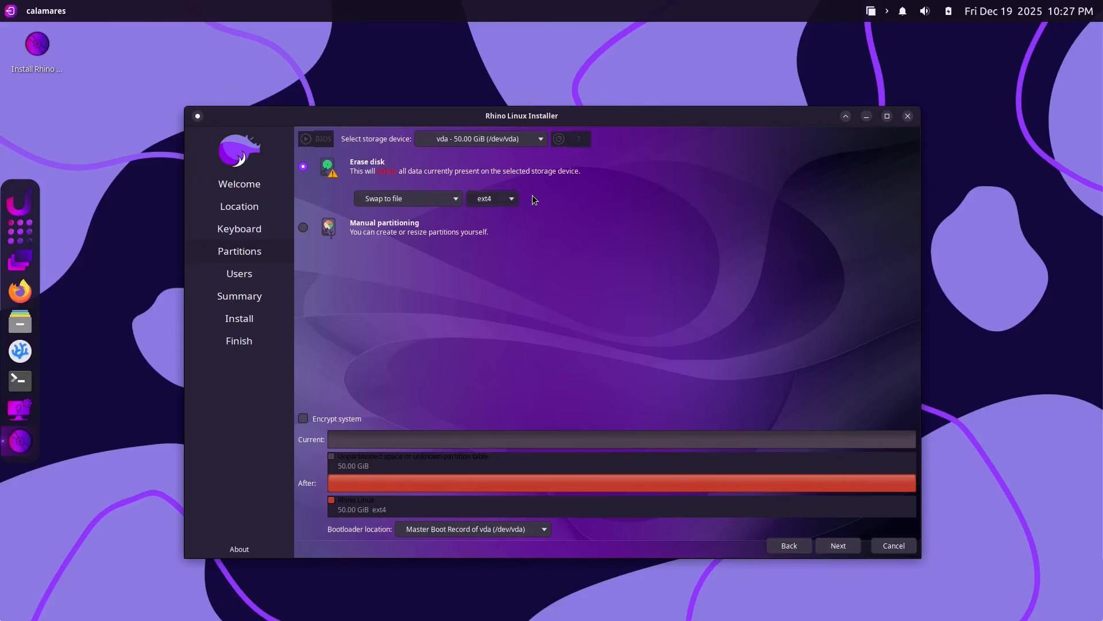
click(829, 544)
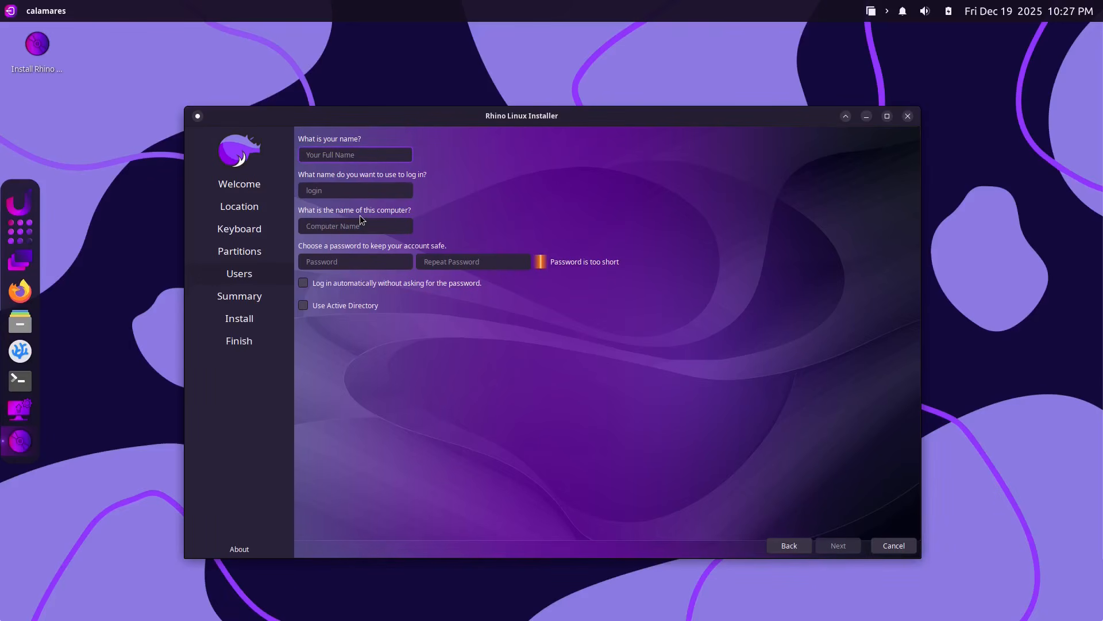
Enter the user's full name, set computer name rhino-virt, and type the password twice.
text(js)
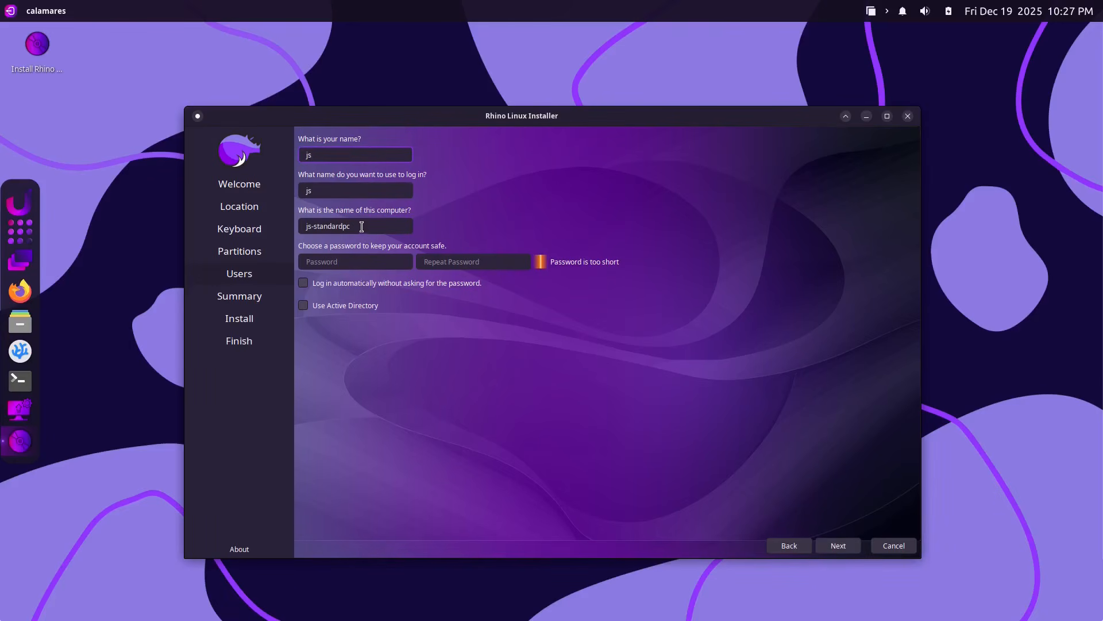
triple_click(361, 226)
text(rhino)
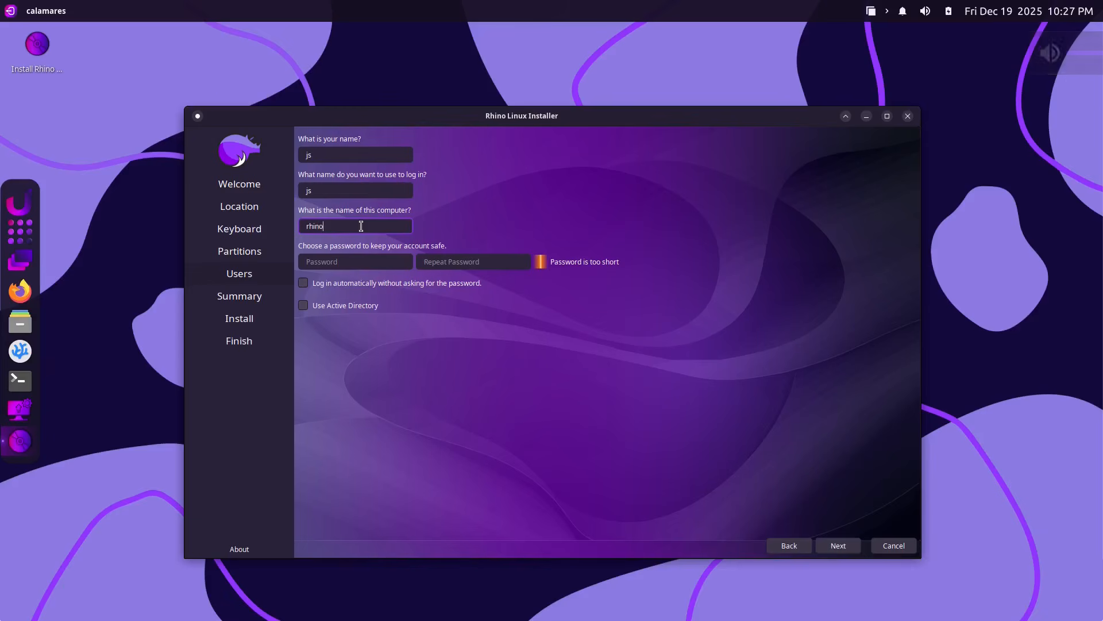
text(-virt)
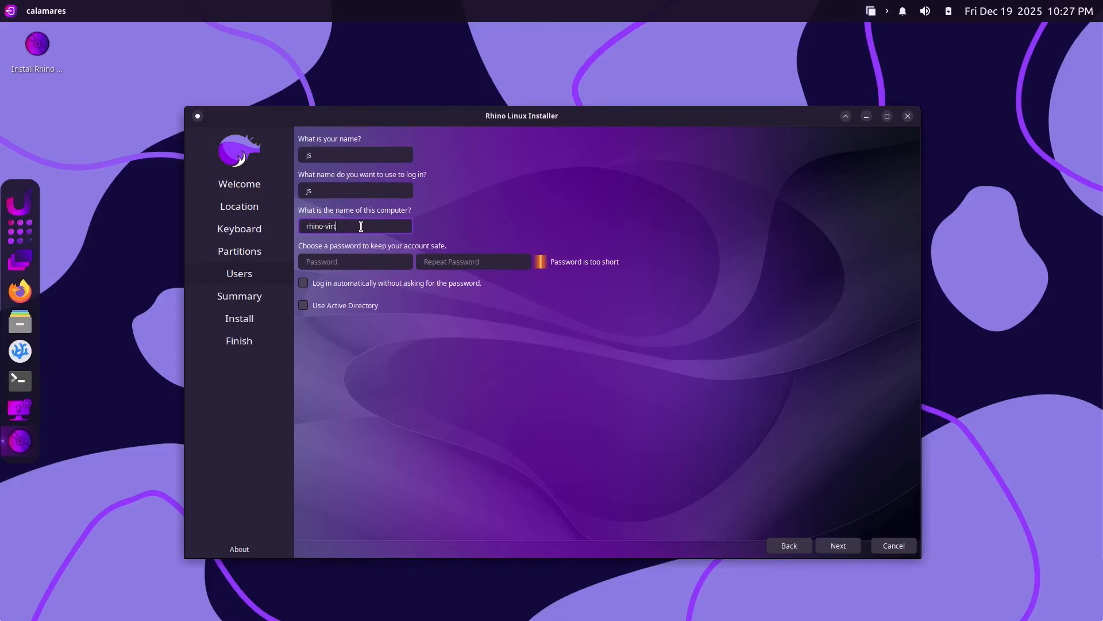
click(344, 261)
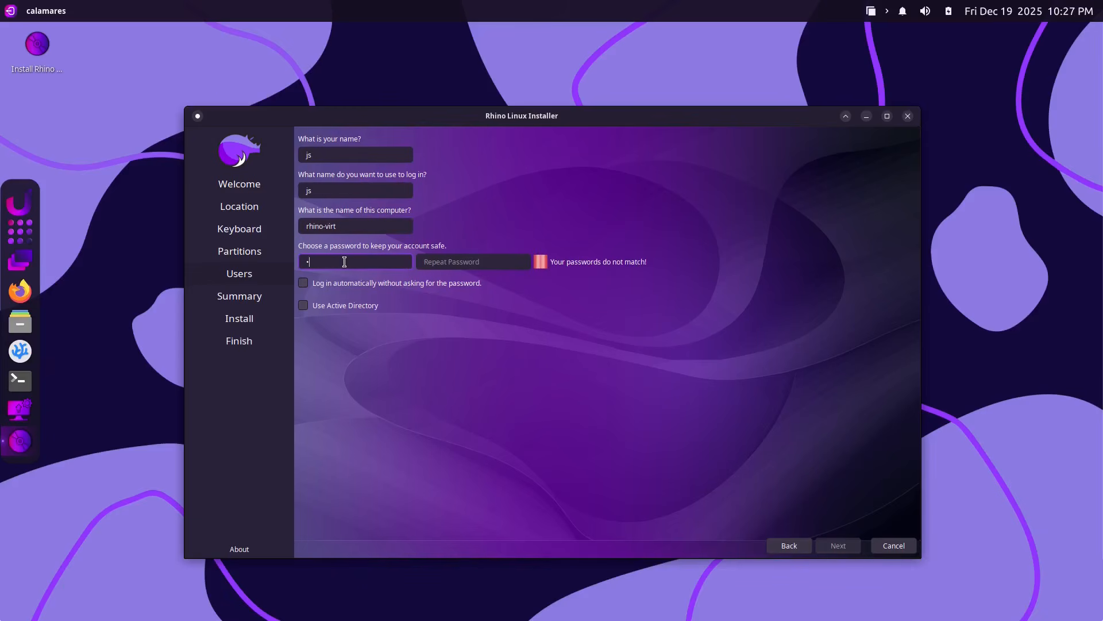
key(Tab)
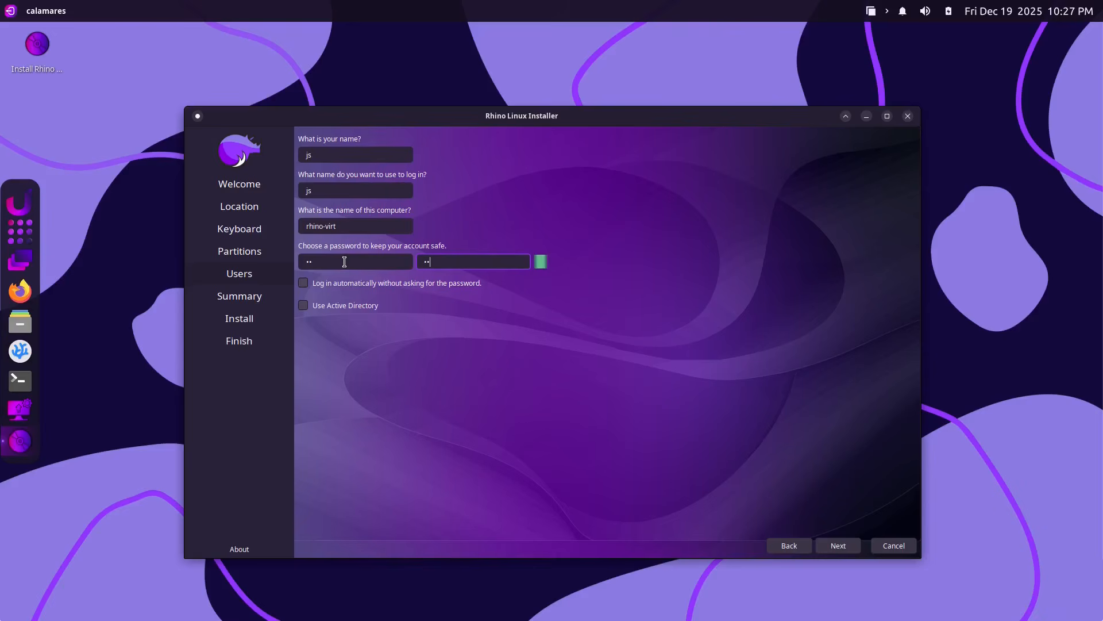
Review the Summary and confirm Install Now to write Rhino Linux to disk.
click(839, 545)
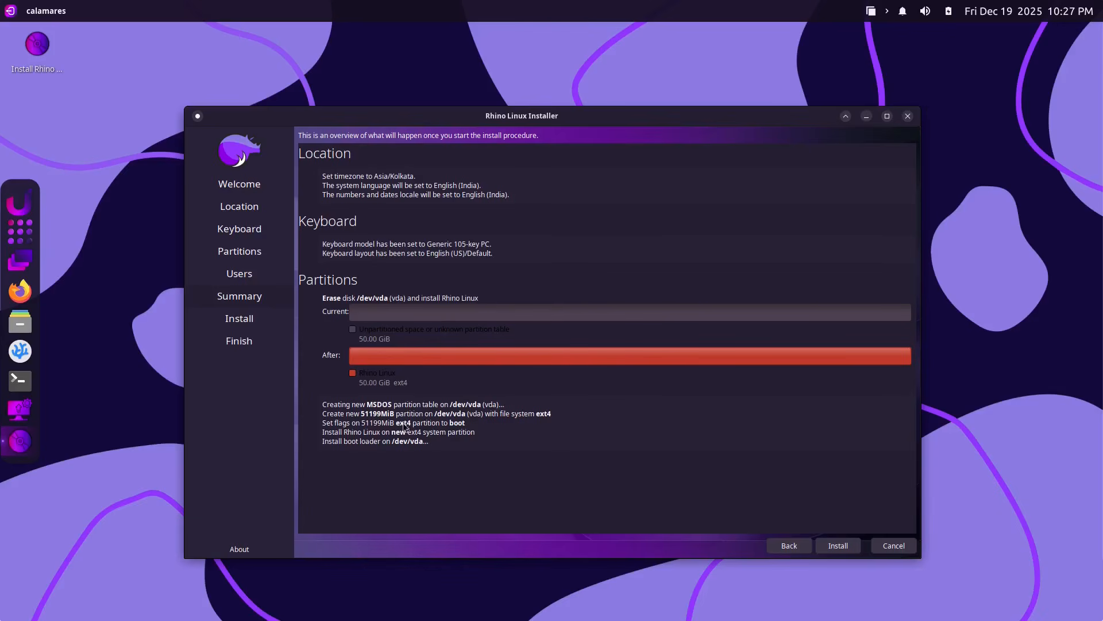
click(838, 547)
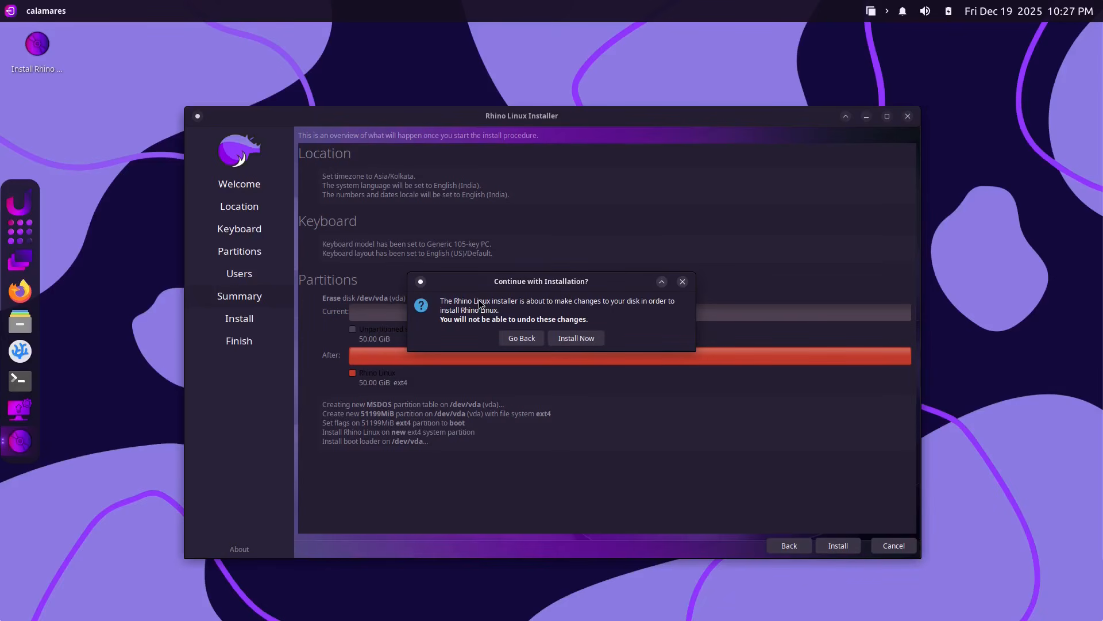
click(575, 339)
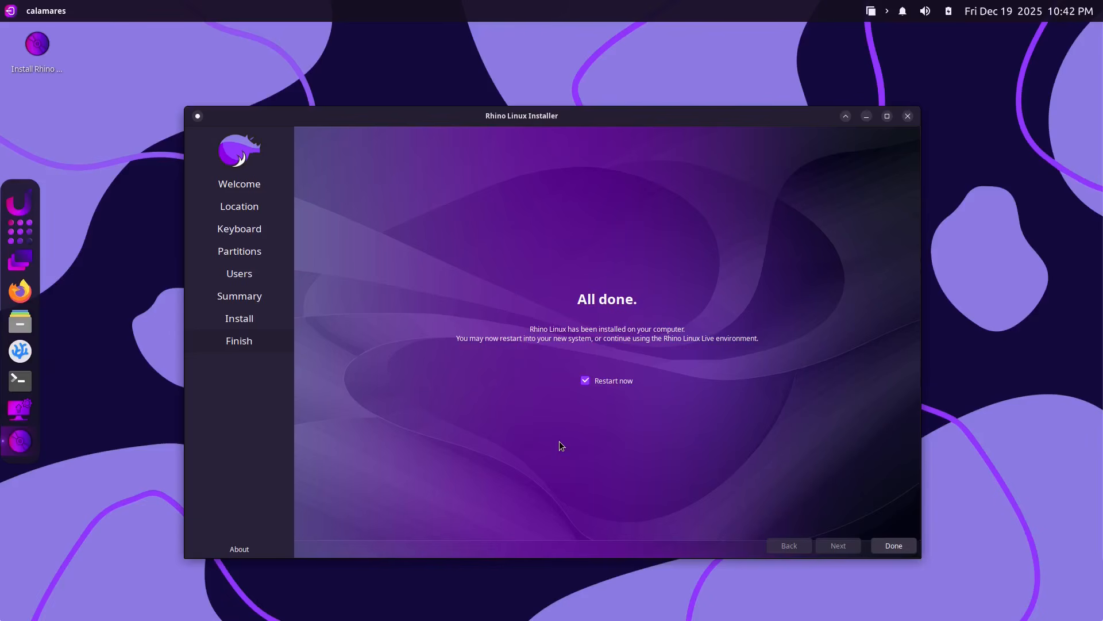
Finish the installer with Restart now and dismiss the remove-installation-medium prompt.
click(895, 543)
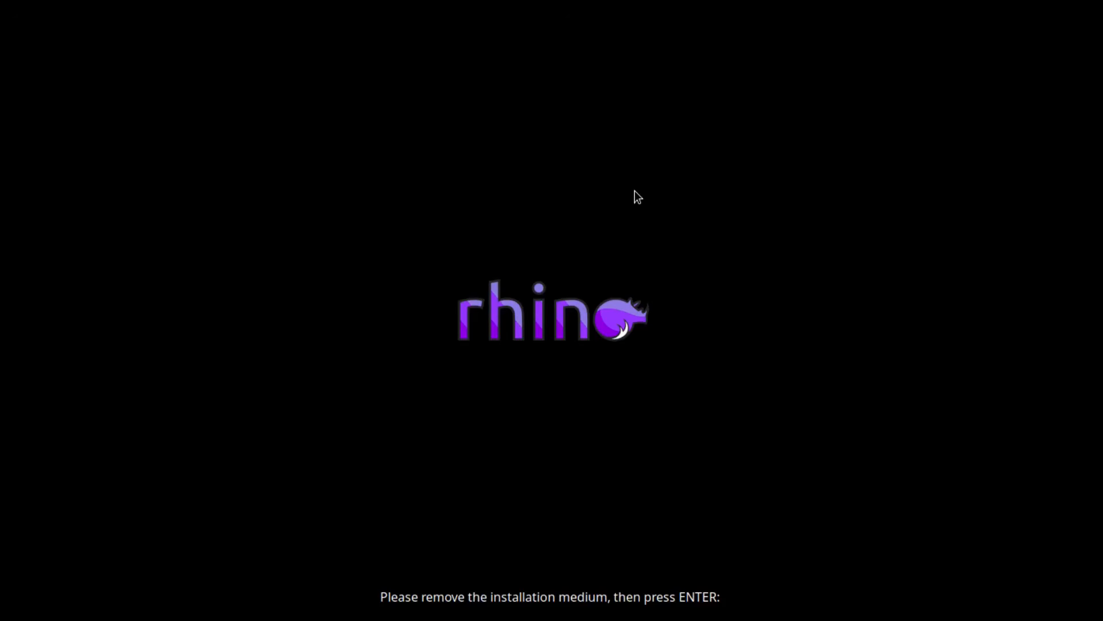
key(Return)
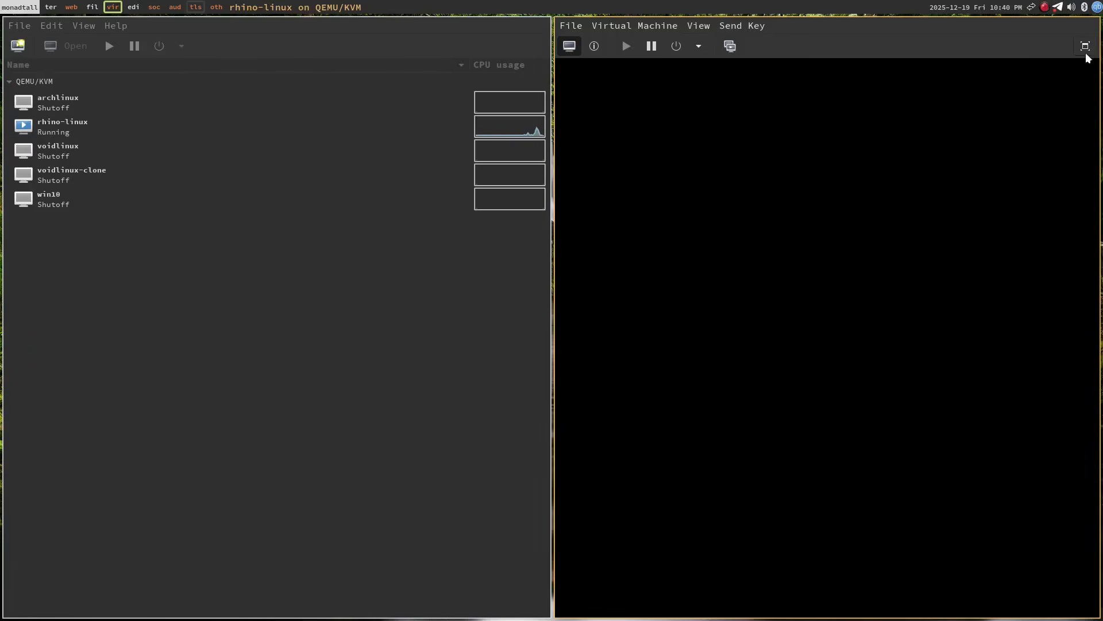
Make the VM console full screen and log into Rhino Linux with the account password.
click(1086, 46)
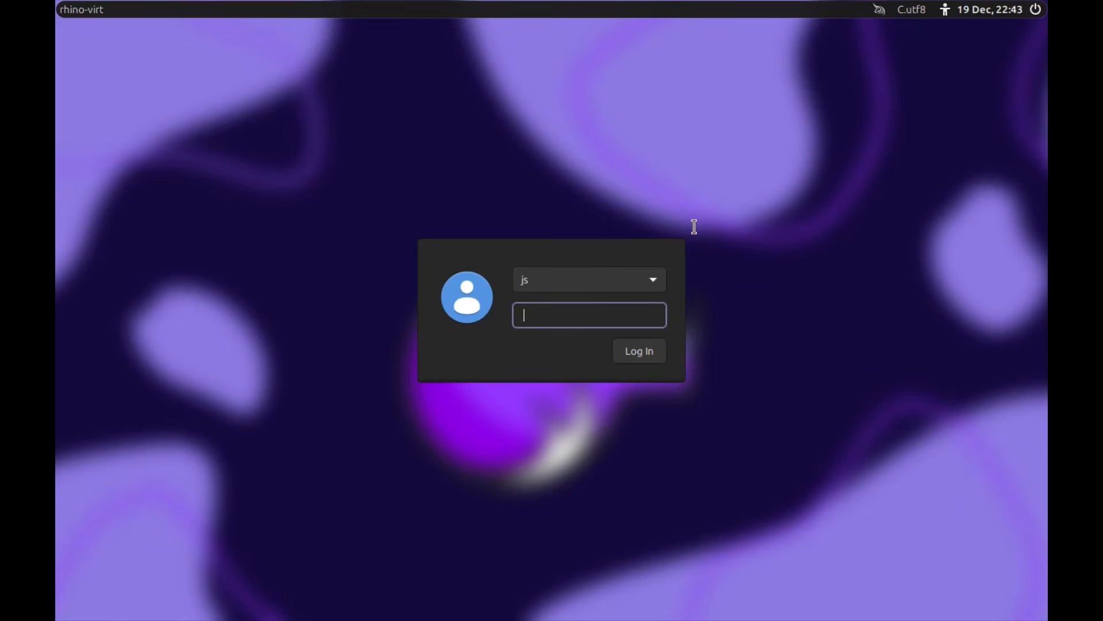
text(••)
key(Return)
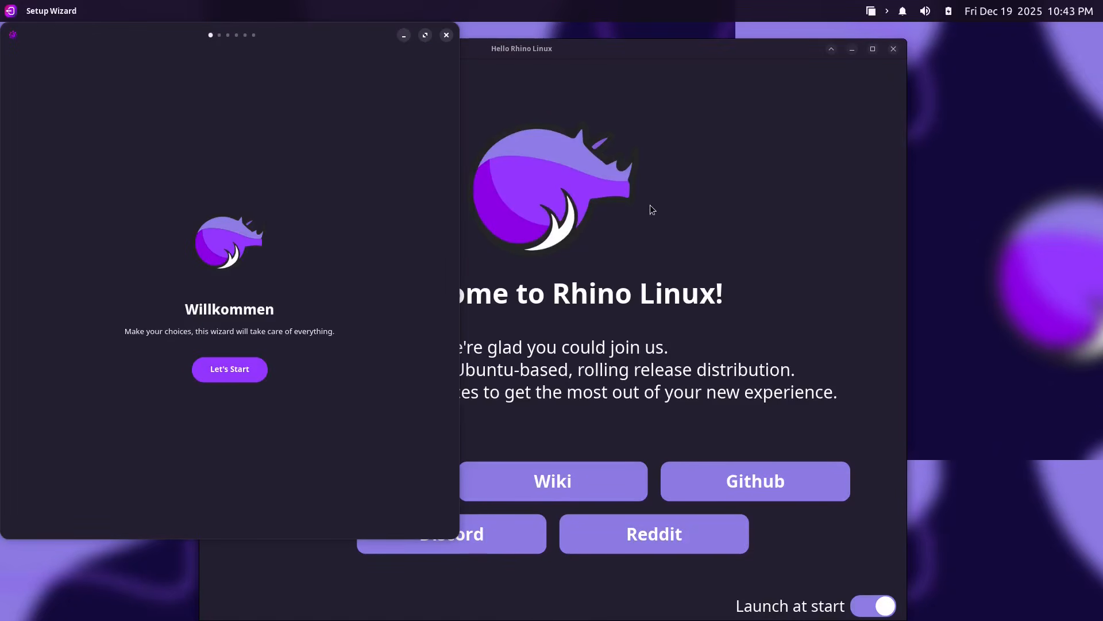
Close the Hello Rhino Linux window, centre the Setup Wizard and begin with Let's Start.
click(895, 50)
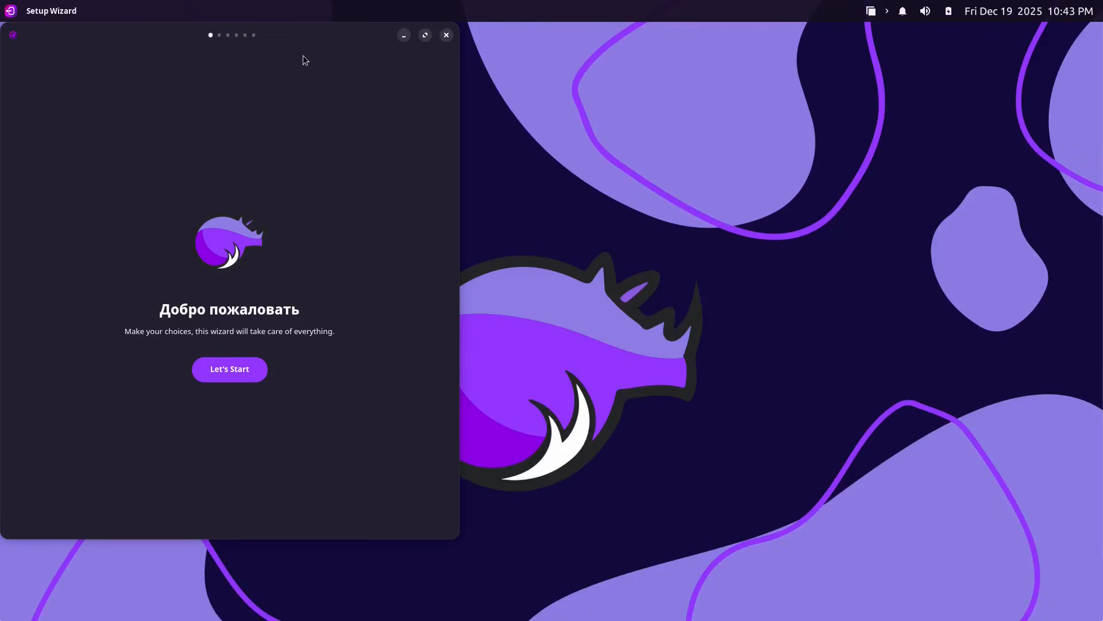
drag(253, 33, 678, 45)
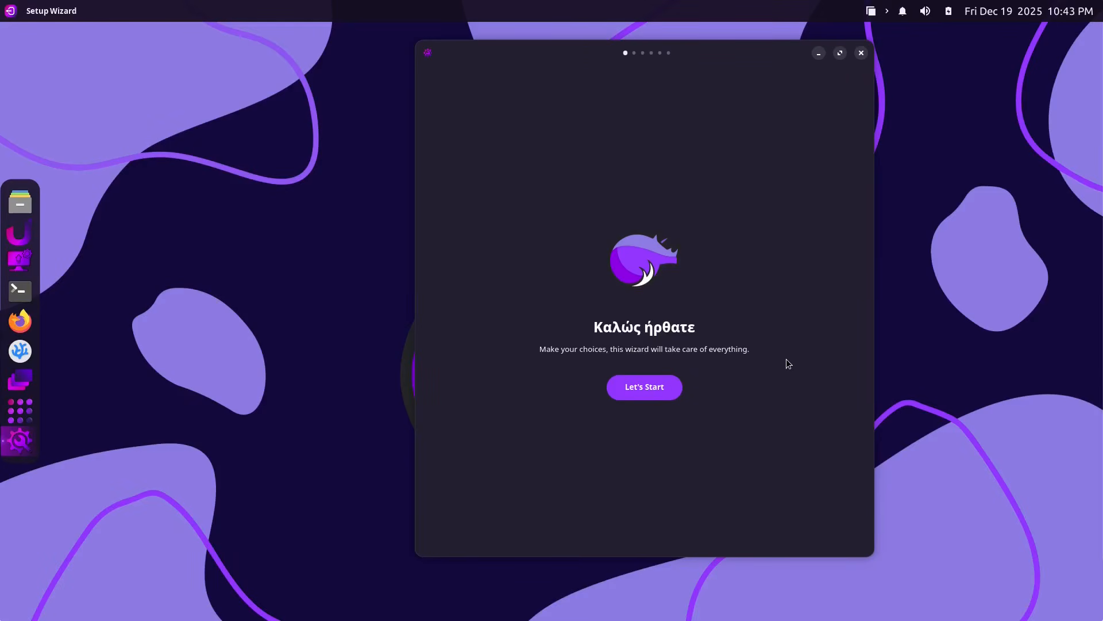
click(662, 389)
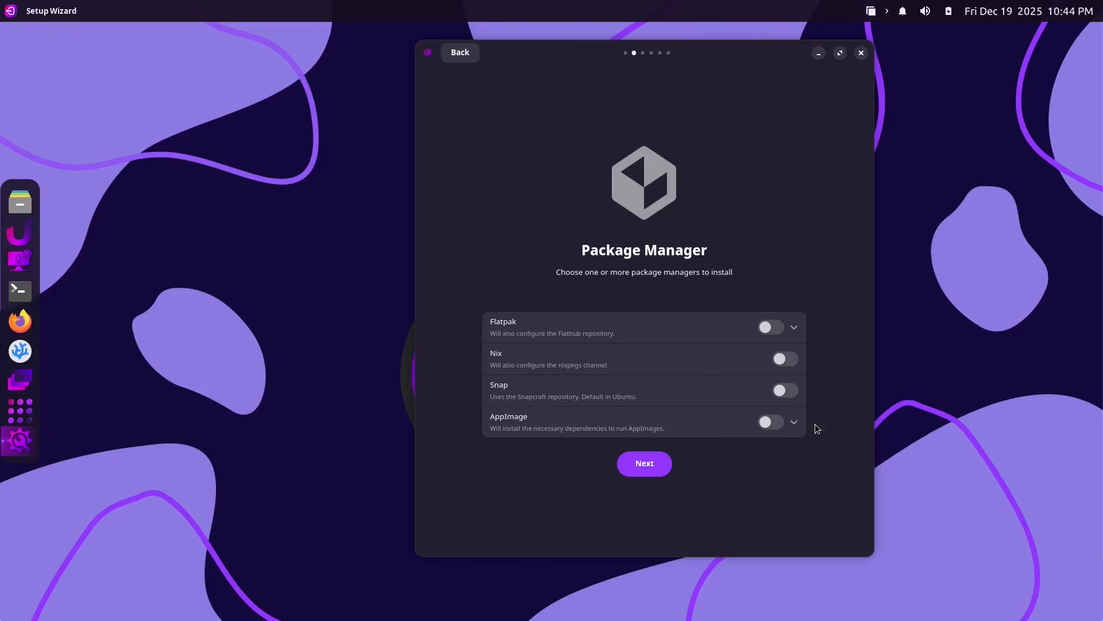
Skip the Package Manager, Containerization and Extra Settings pages, keeping only Nala enabled.
click(641, 466)
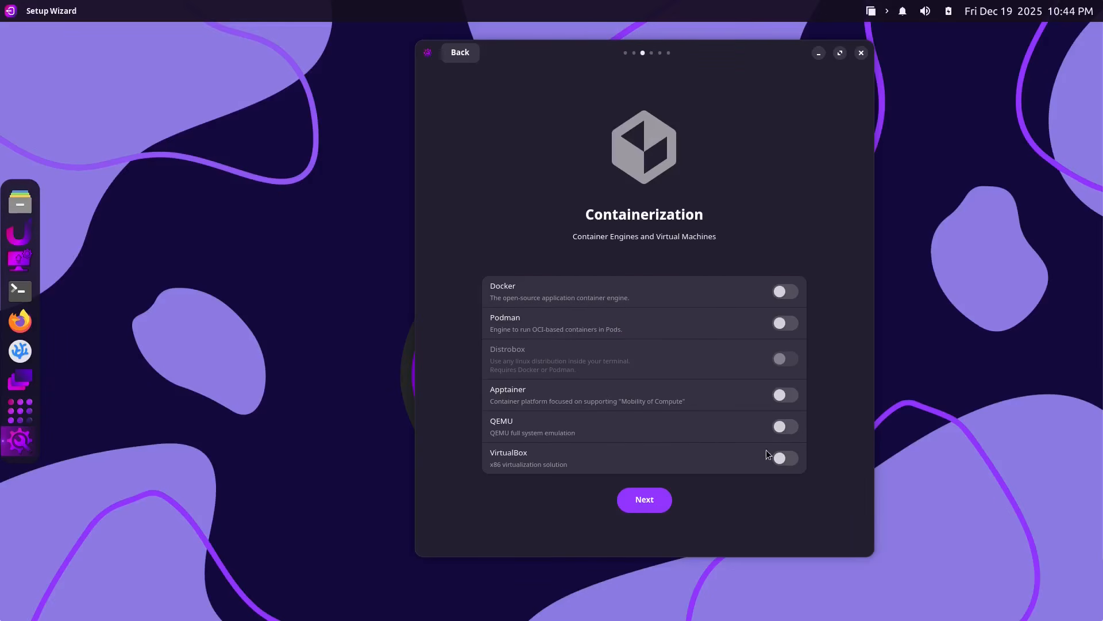
click(653, 496)
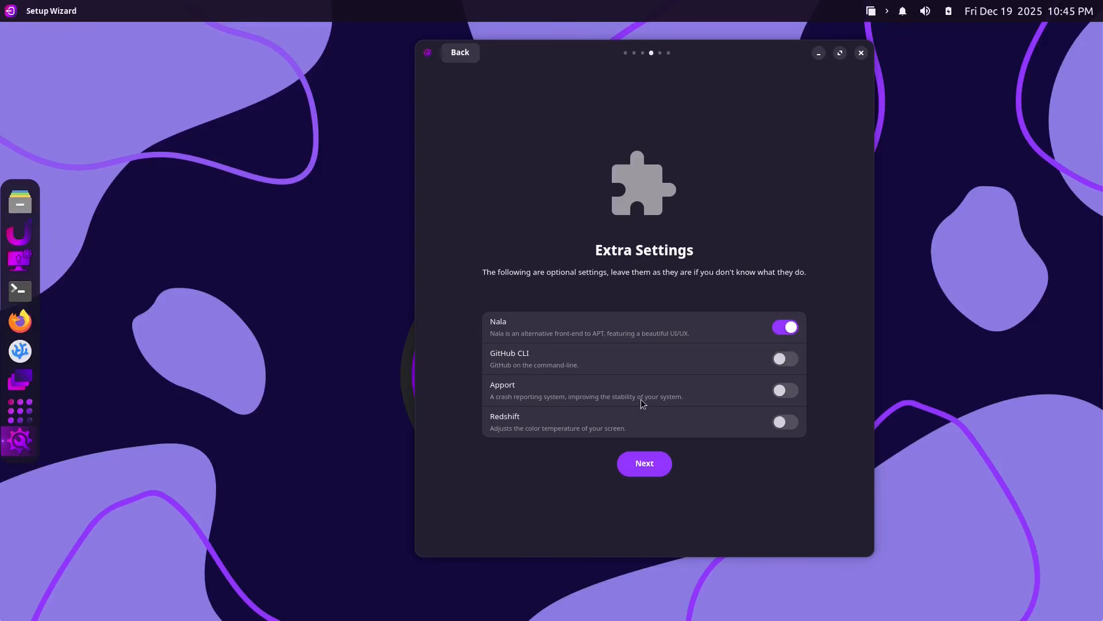
click(637, 467)
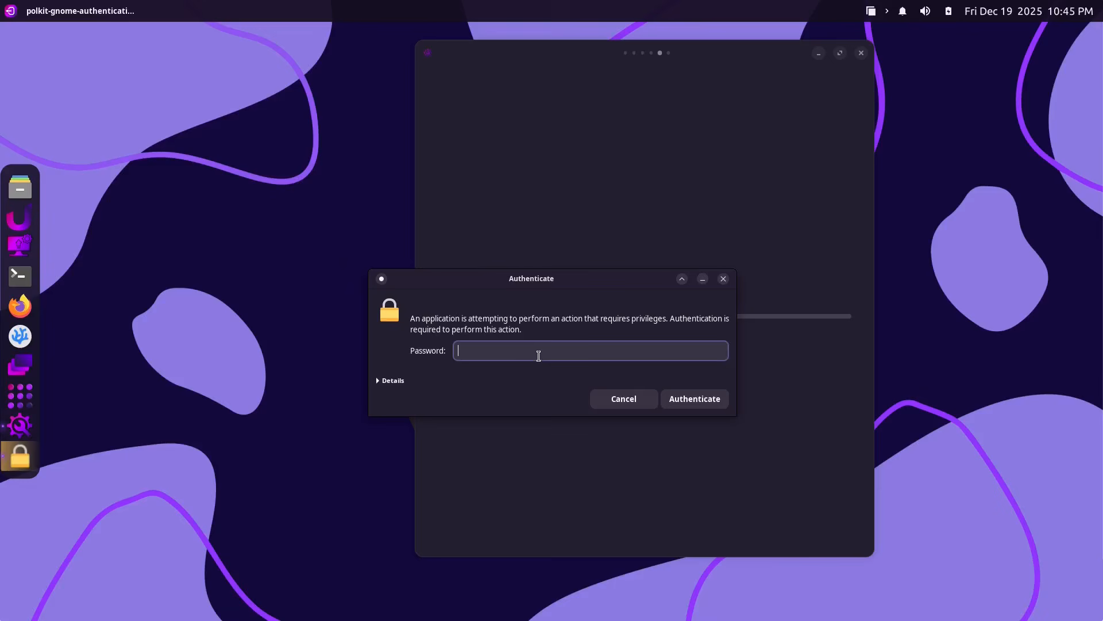
Authenticate both password prompts to apply setup and remove rhino-setup, then close the finished wizard.
text(•)
key(Return)
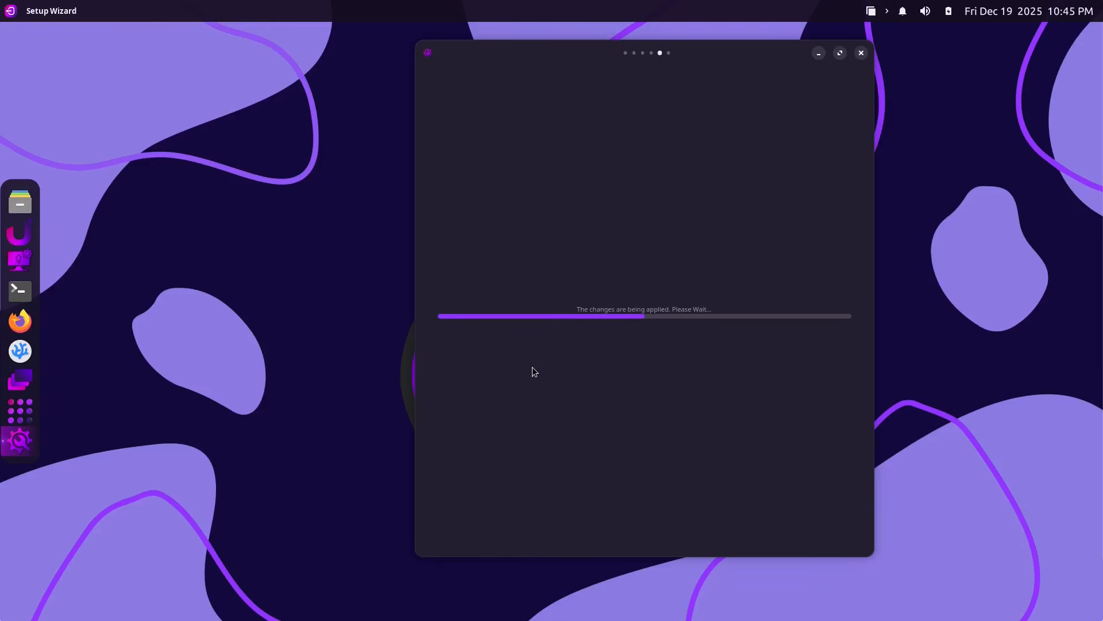
text(••)
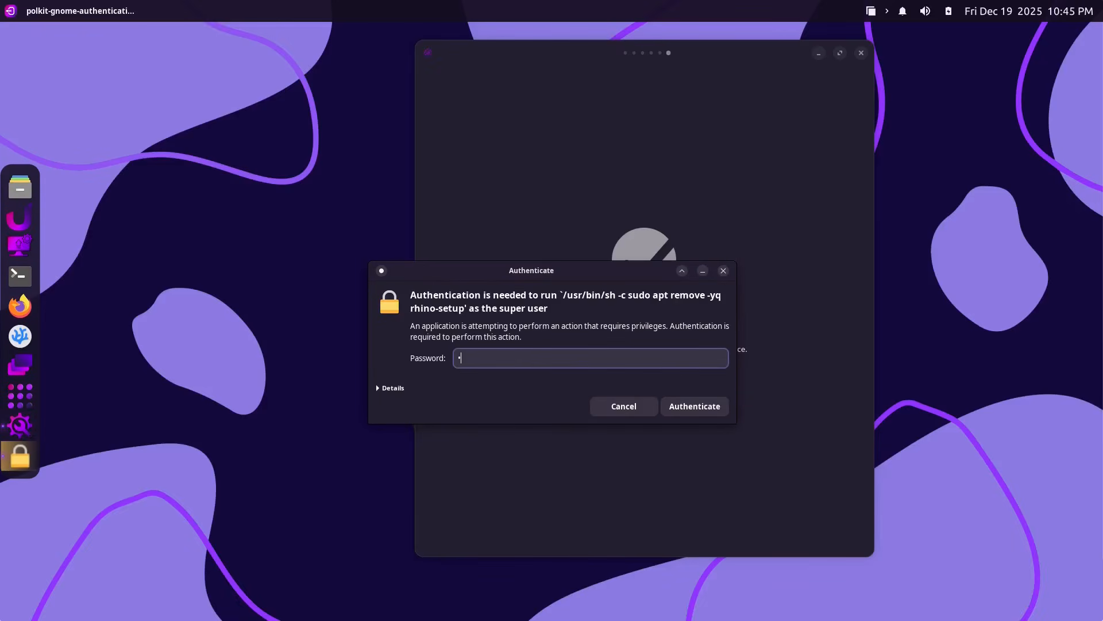
key(Return)
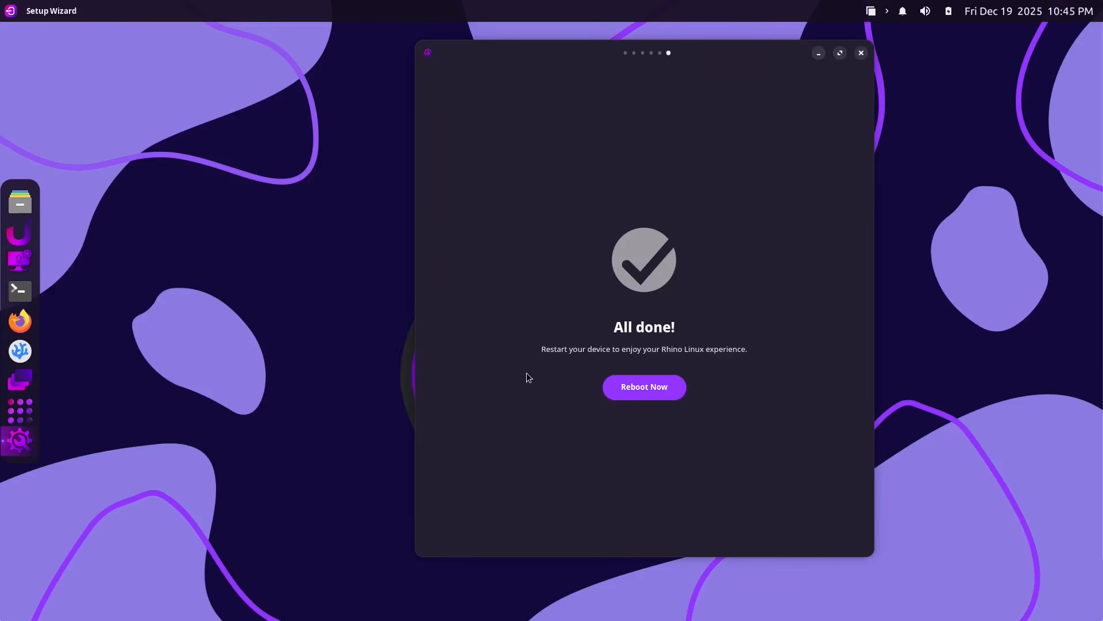
click(861, 53)
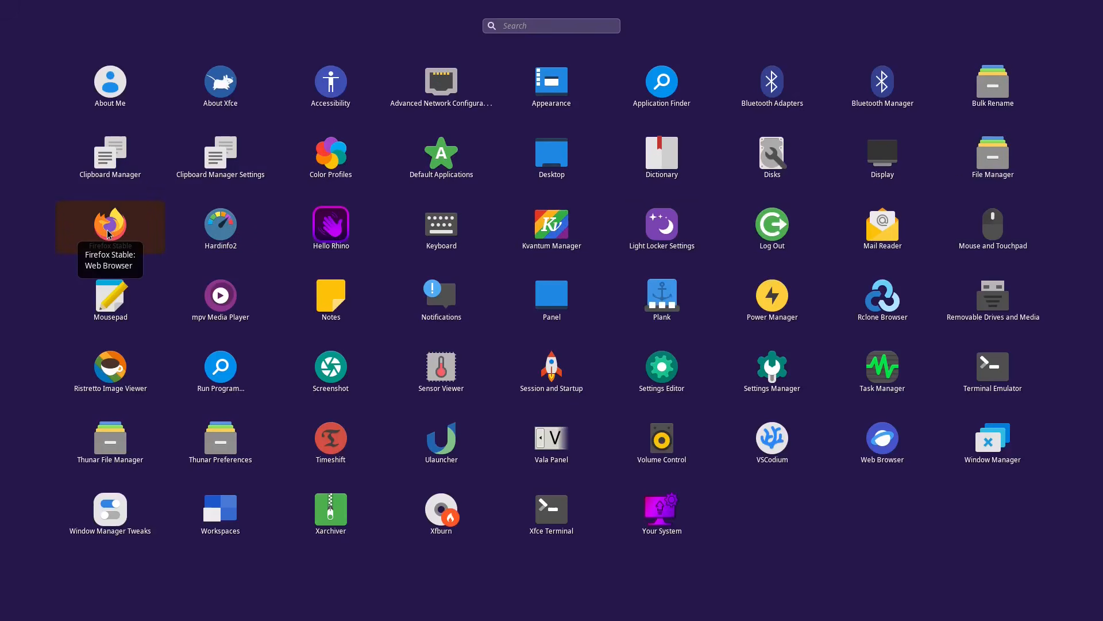
click(245, 245)
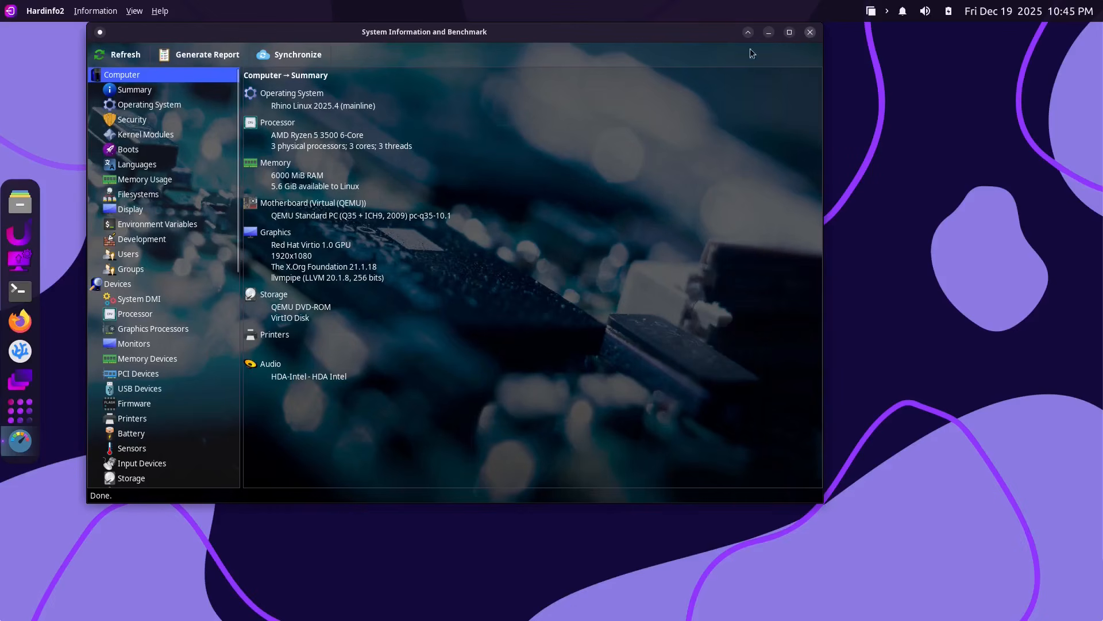
scroll(192, 389, down, 10)
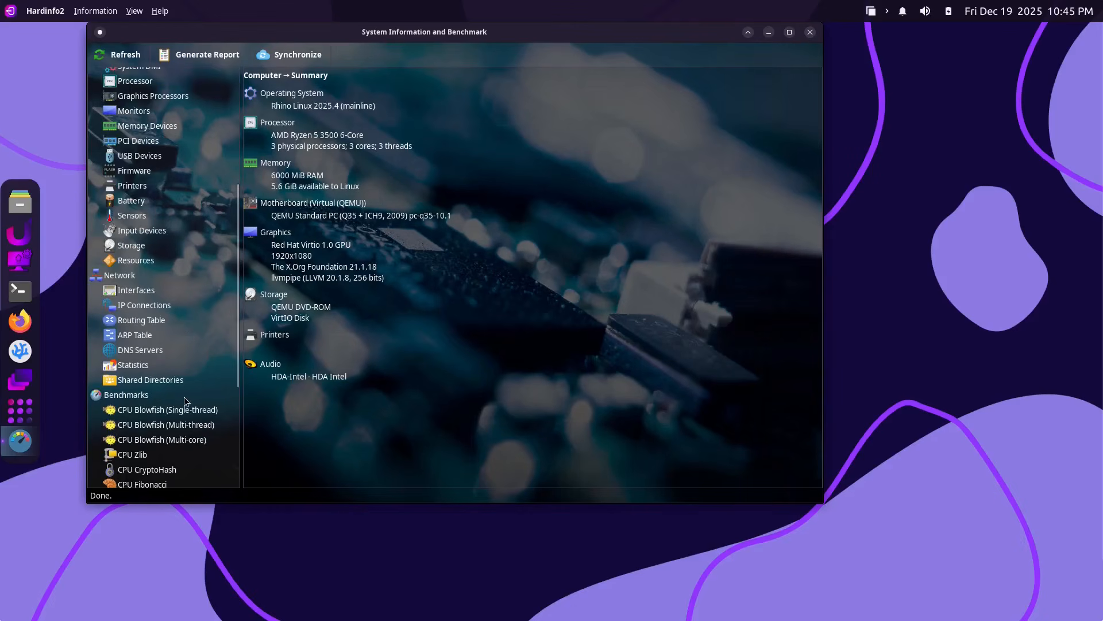
scroll(173, 407, up, 10)
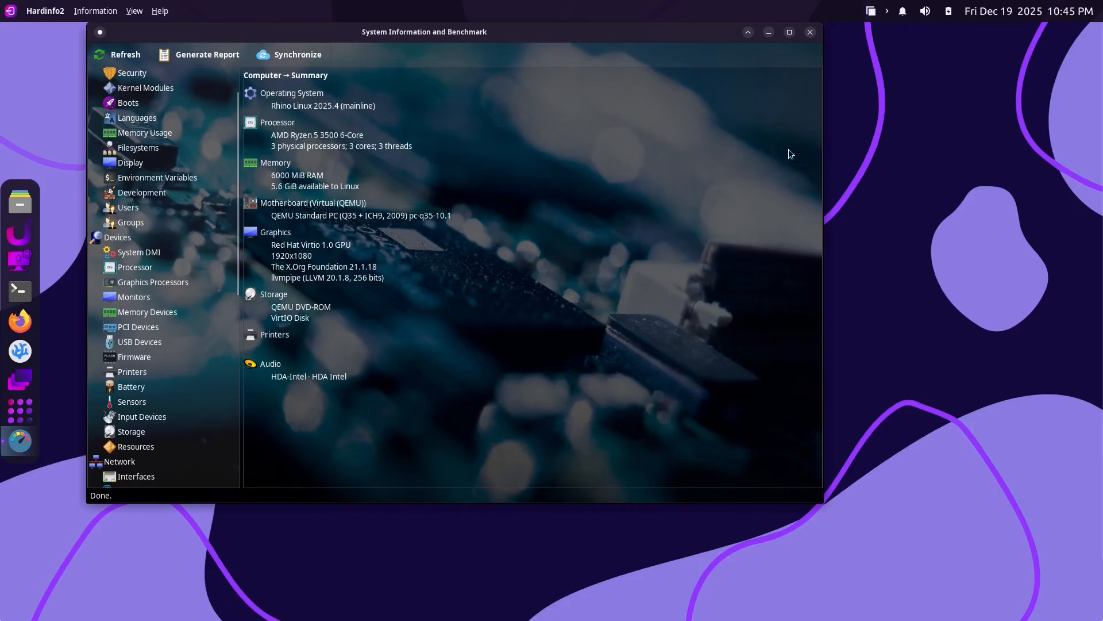
click(811, 31)
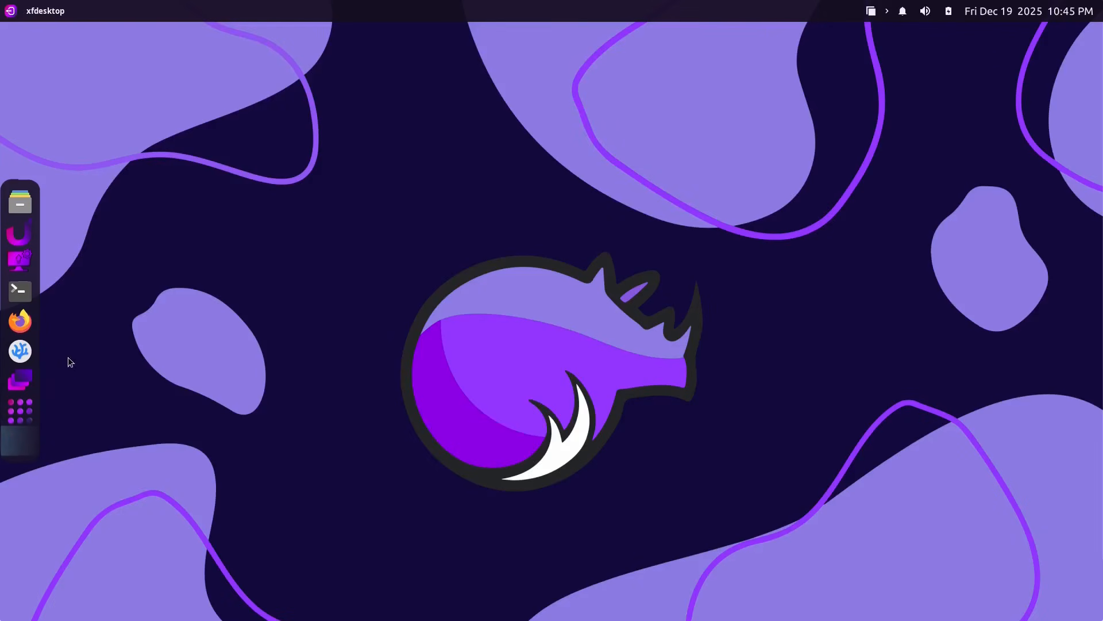
click(20, 422)
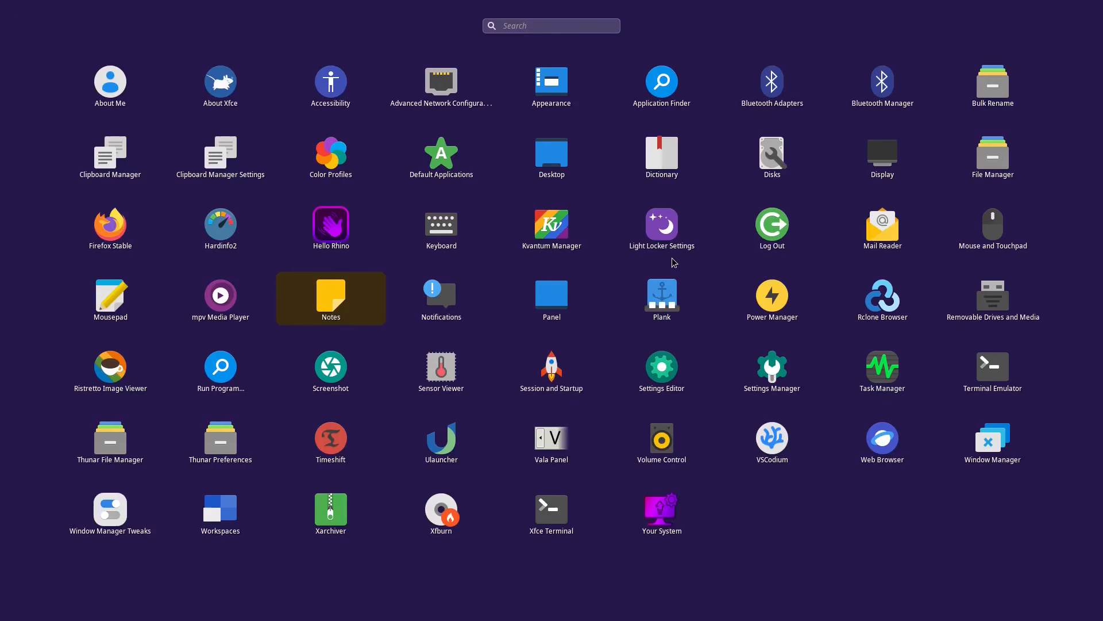
click(891, 232)
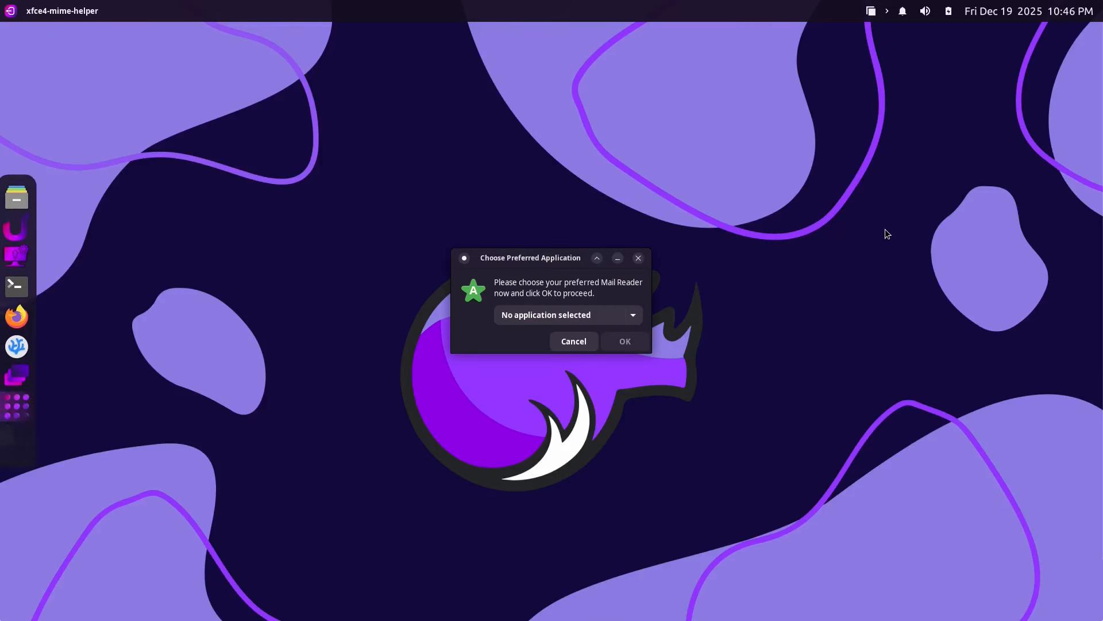
click(602, 312)
click(637, 258)
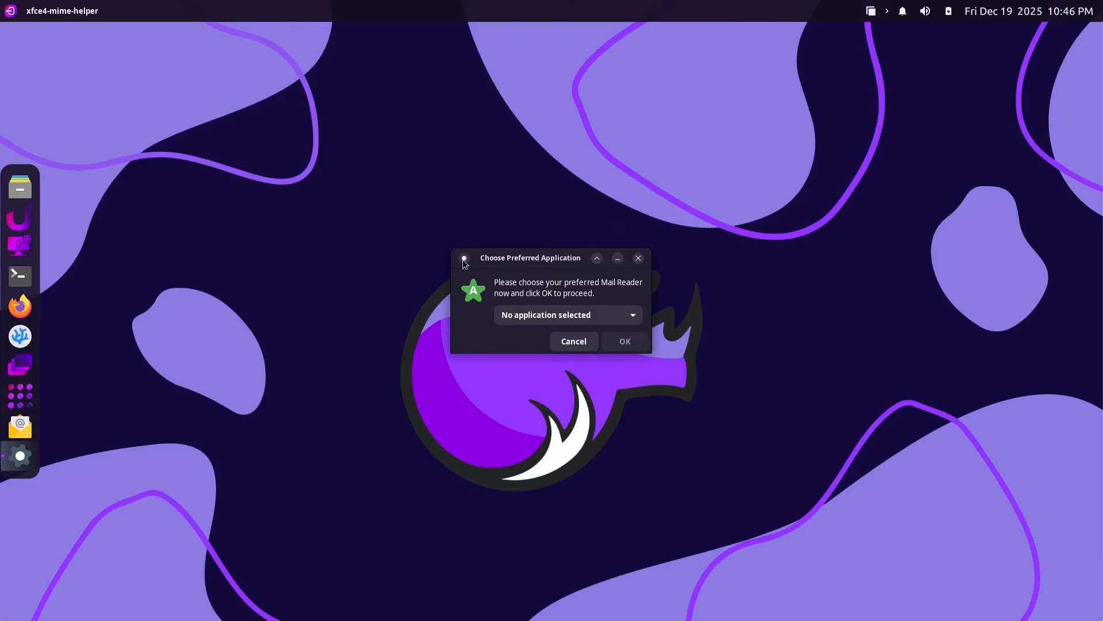
click(639, 258)
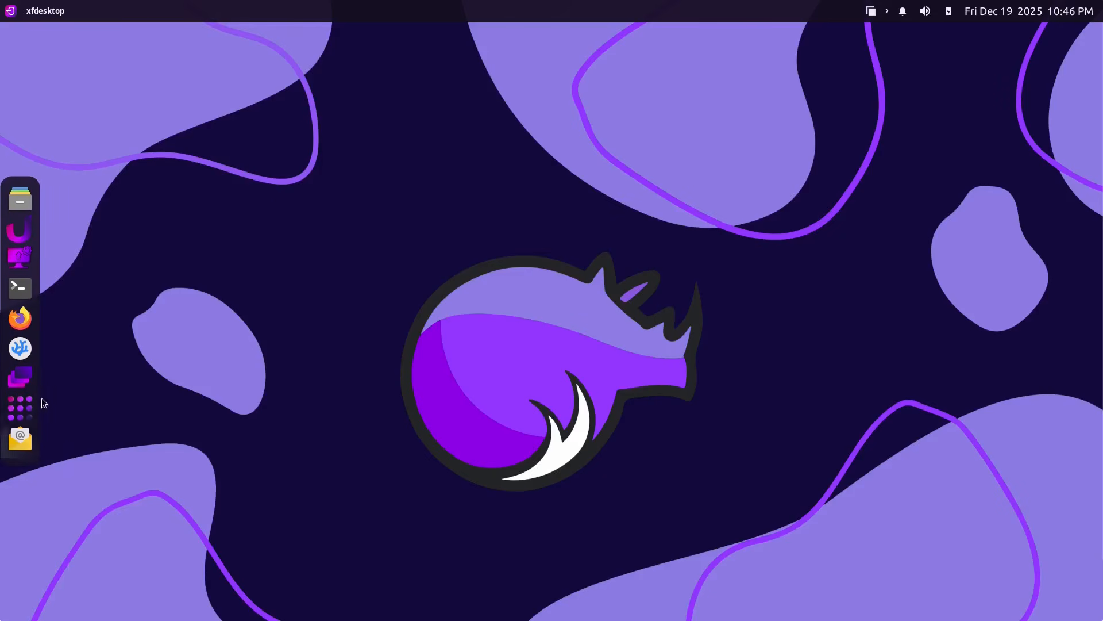
click(23, 398)
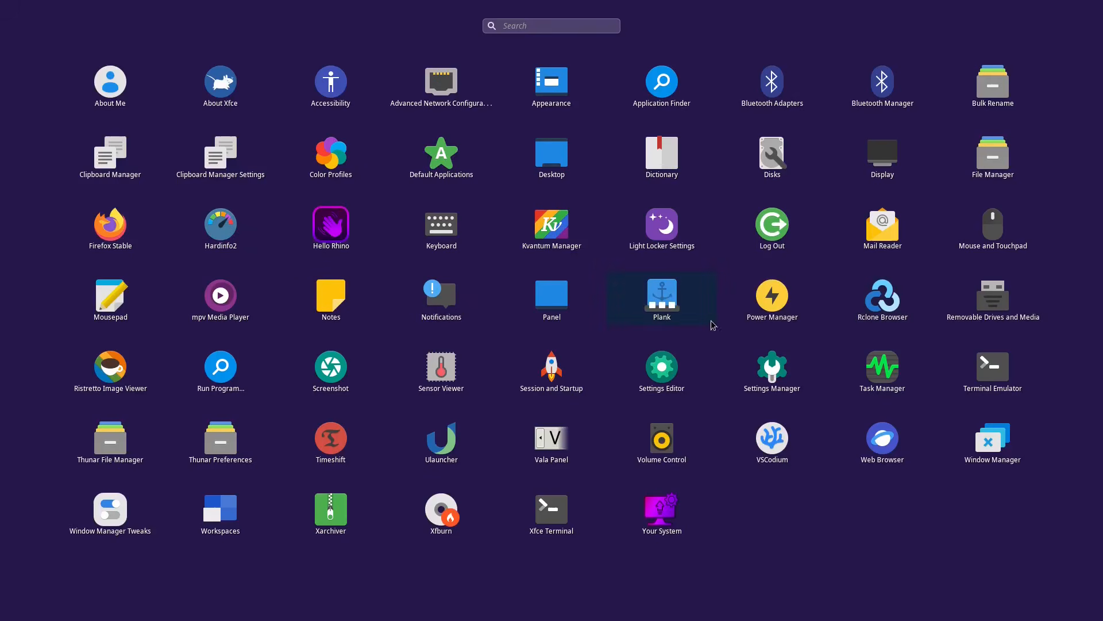
Launch Rclone Browser and look through its Jobs and Tasks lists.
click(888, 300)
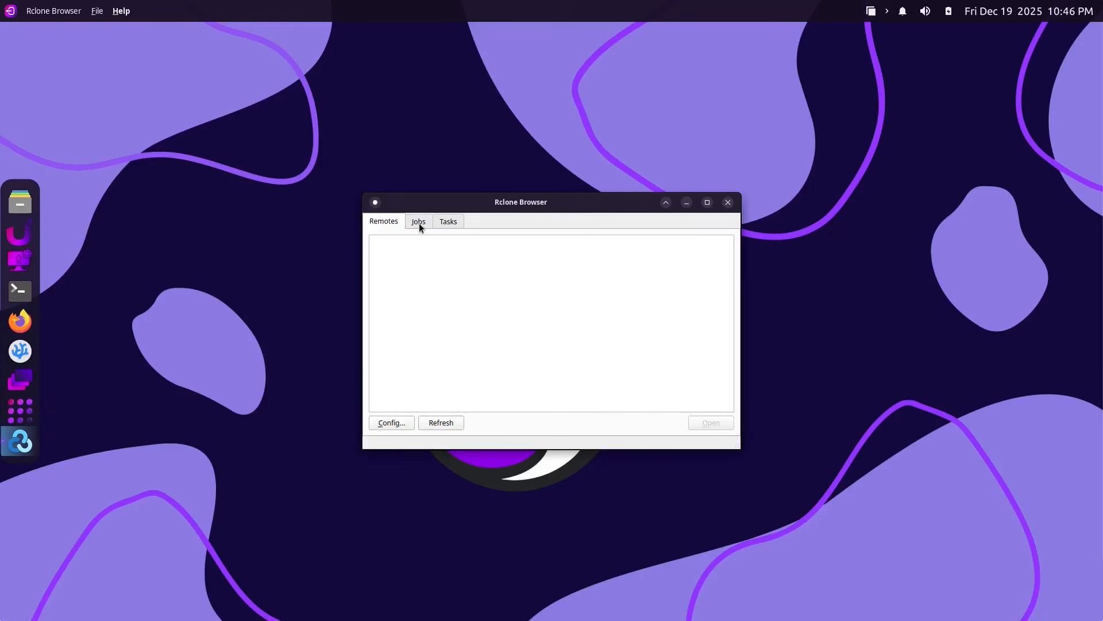
click(419, 223)
click(442, 221)
click(416, 225)
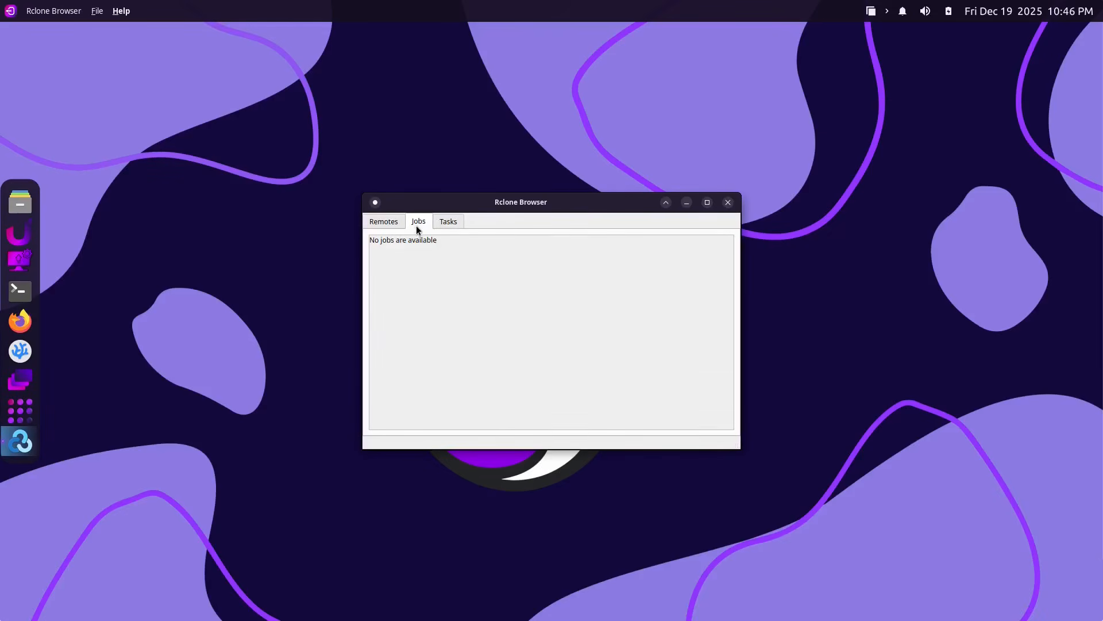
click(375, 202)
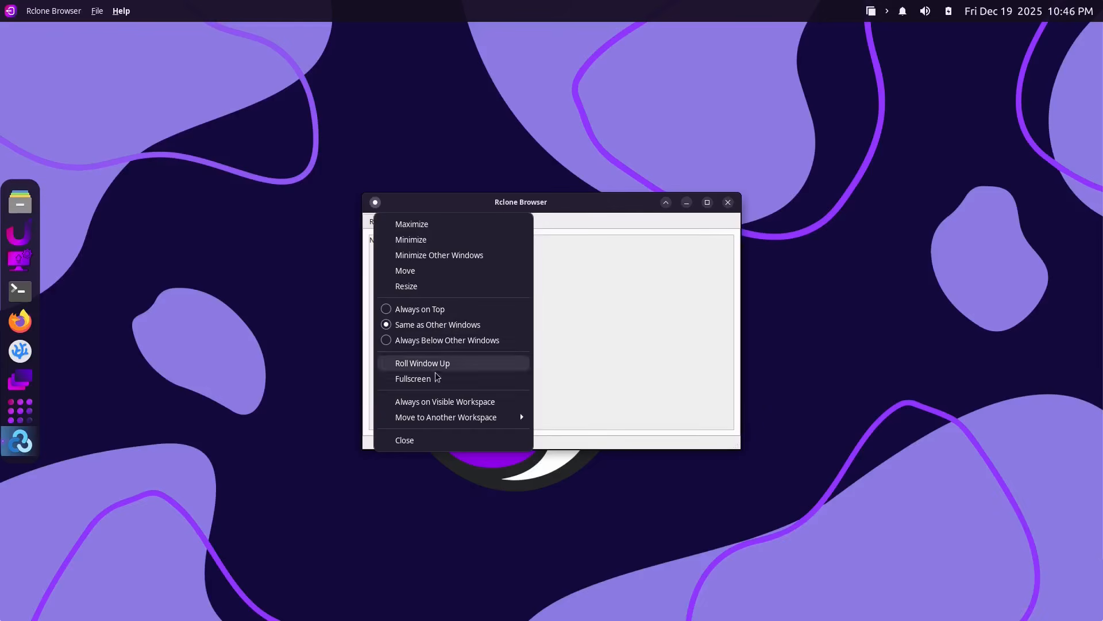
click(626, 316)
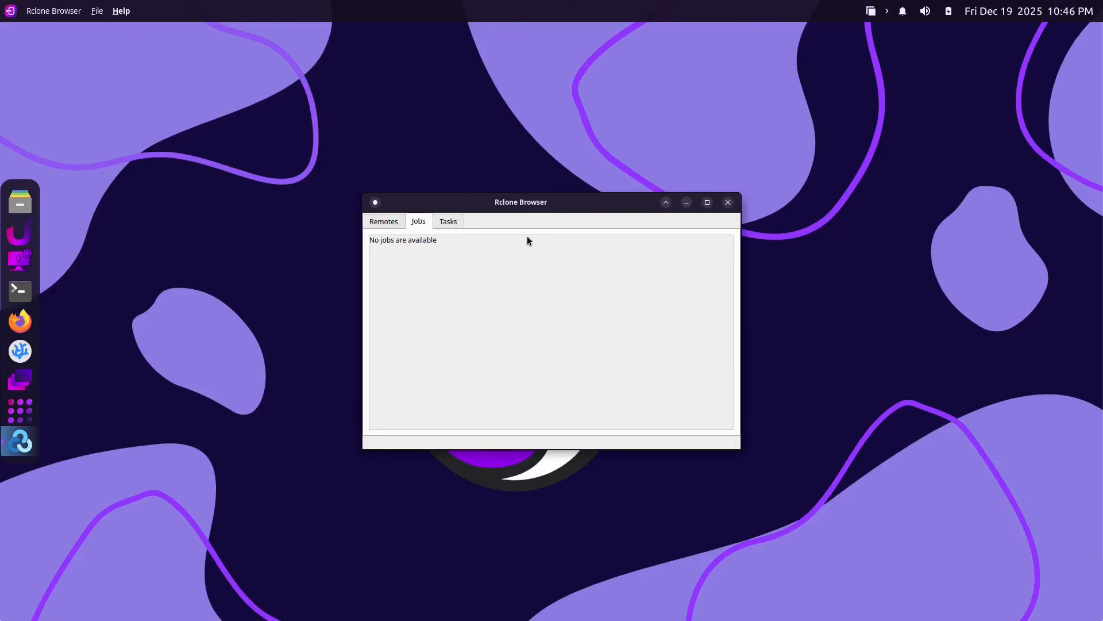
View the configured remotes, close Rclone Browser and show the full application grid.
click(383, 222)
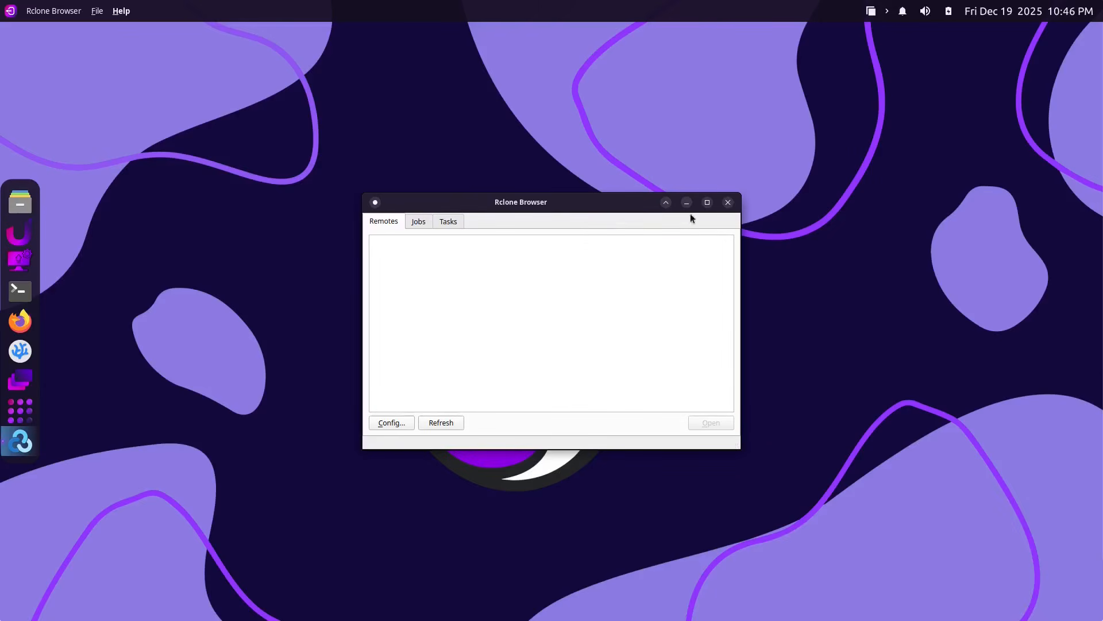
click(728, 203)
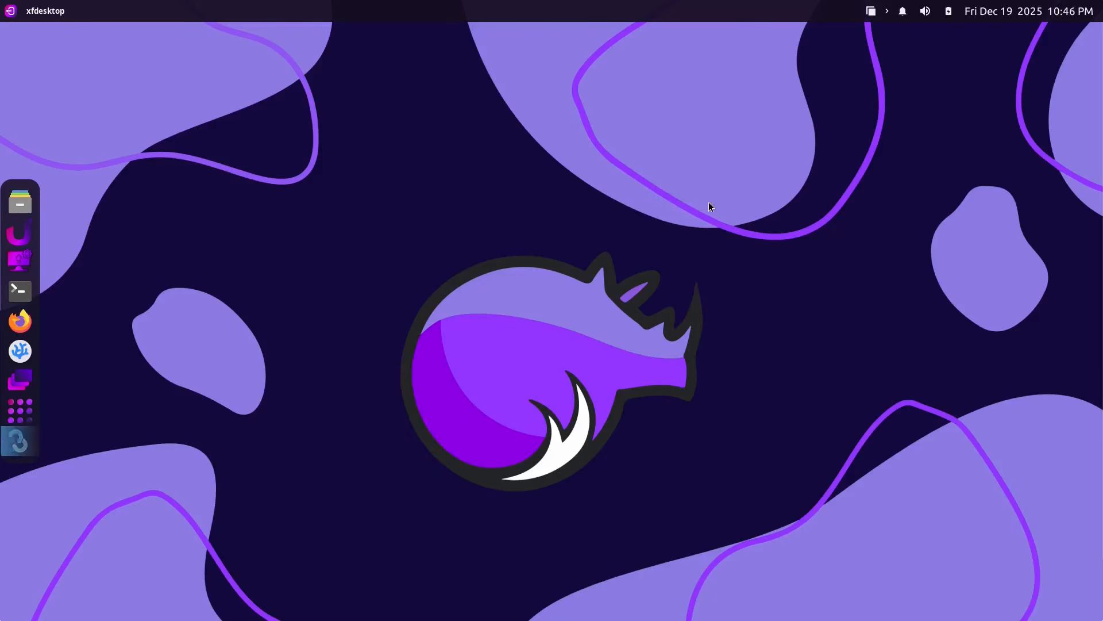
click(14, 434)
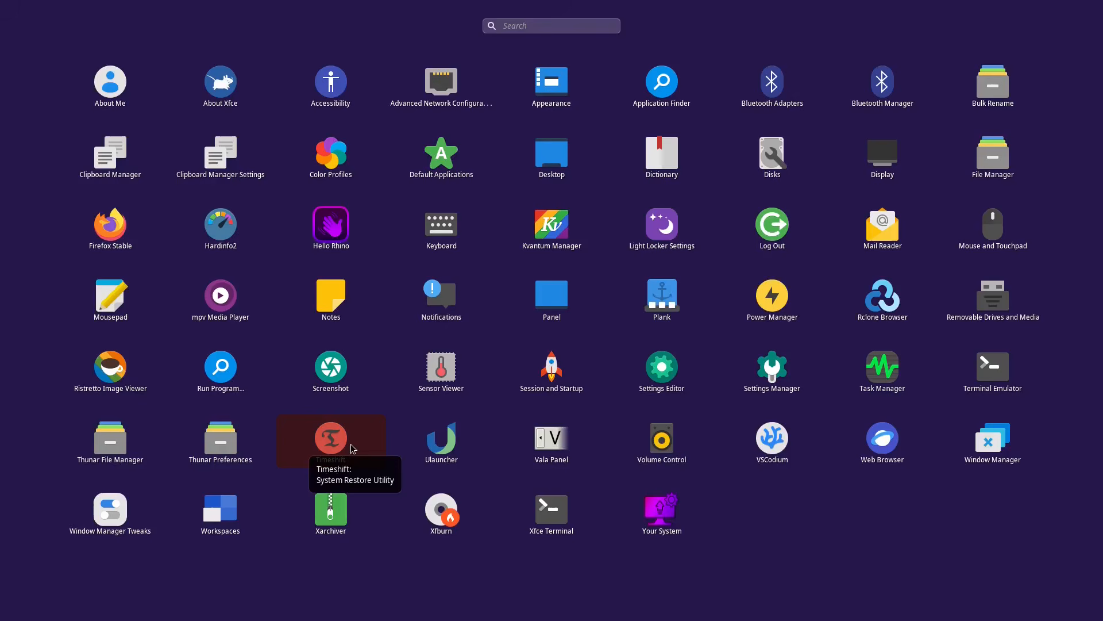
Launch Ulauncher, copy its hotkey launch command from Preferences, then return to the application grid.
click(444, 450)
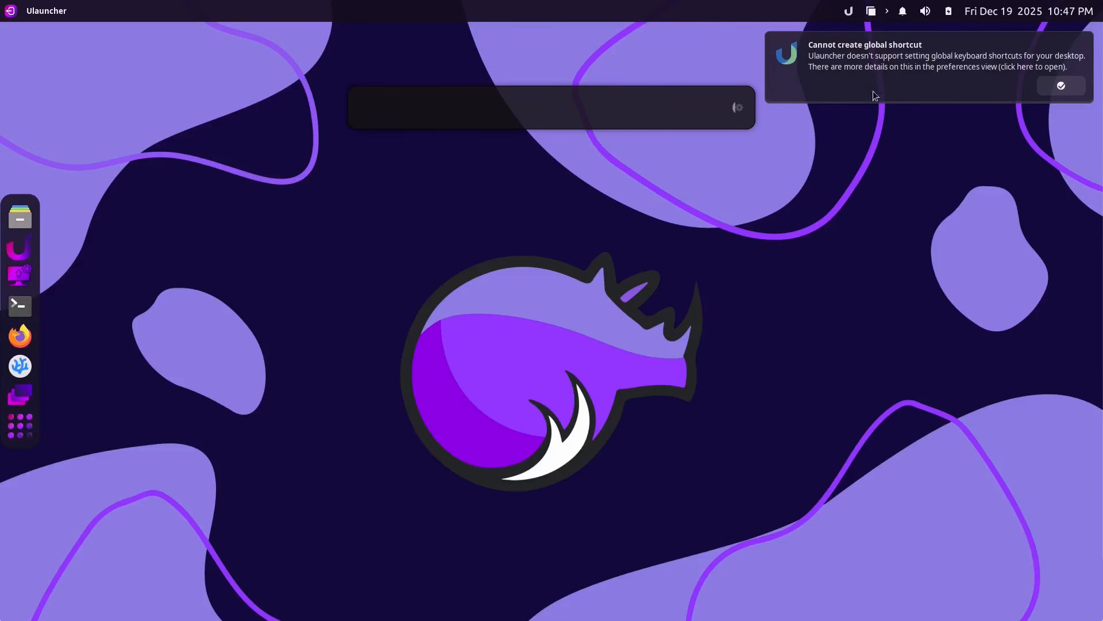
click(1062, 85)
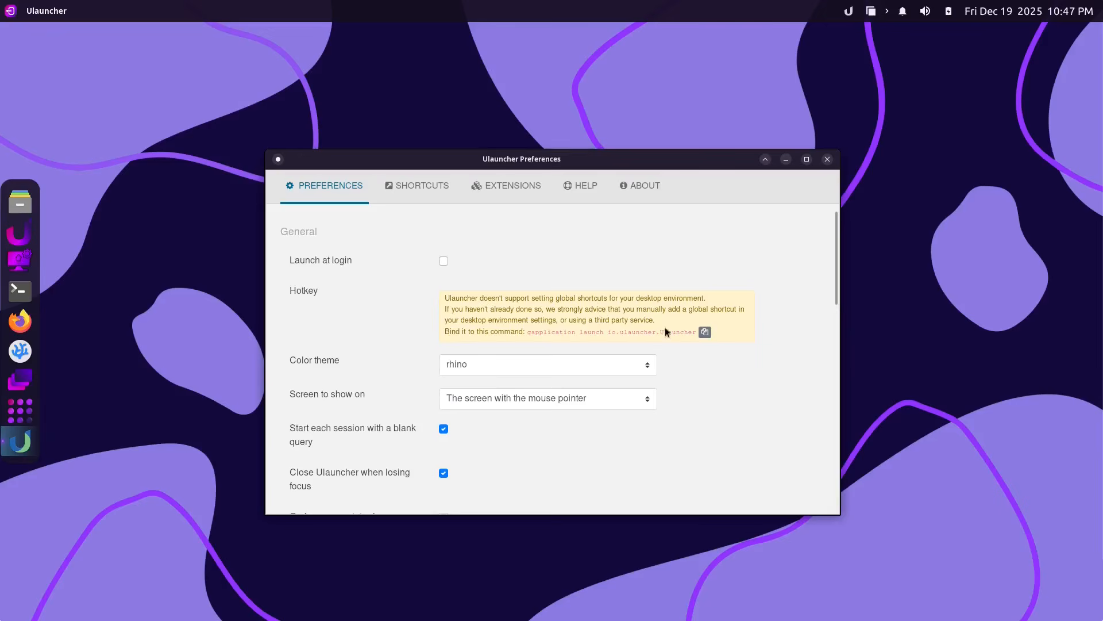
click(705, 337)
click(827, 159)
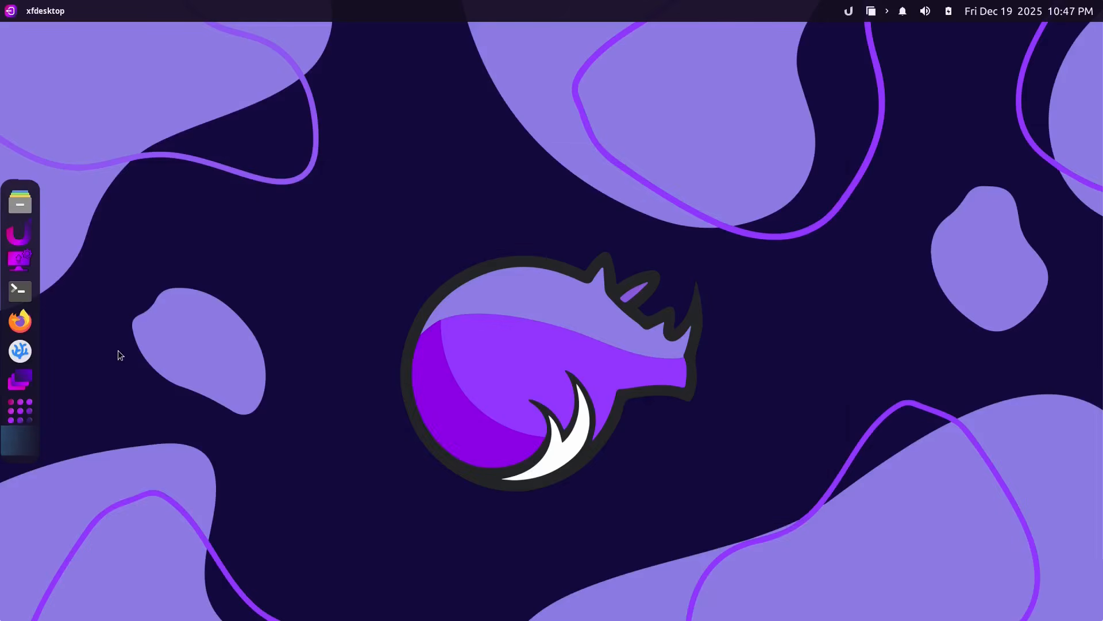
click(26, 415)
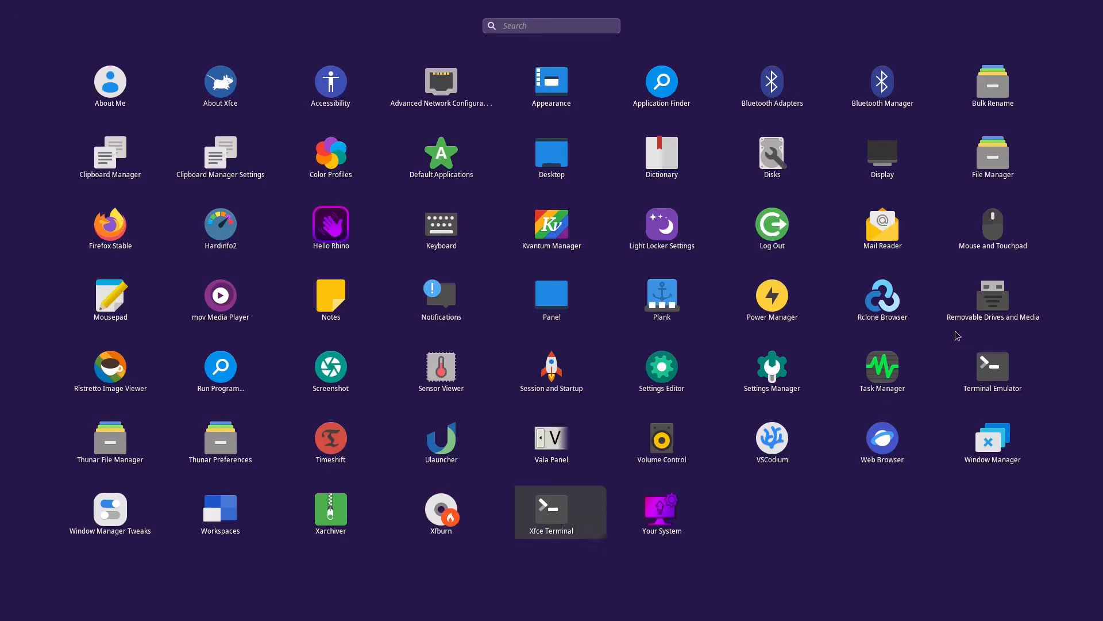
Open a maximized Xfce Terminal and start typing the sudo command.
click(549, 508)
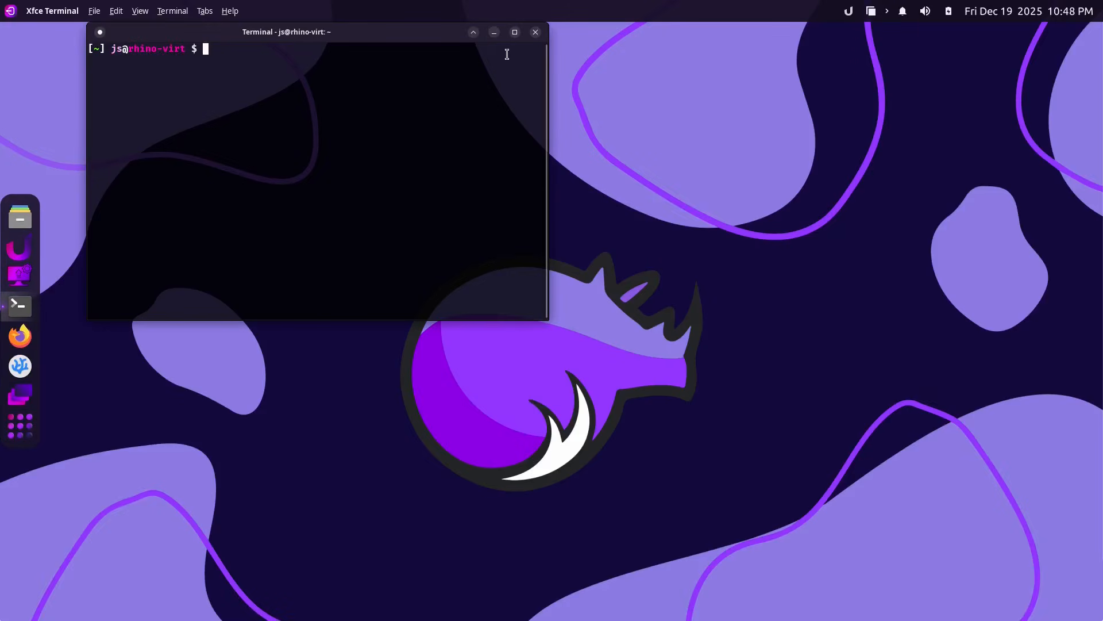
double_click(516, 33)
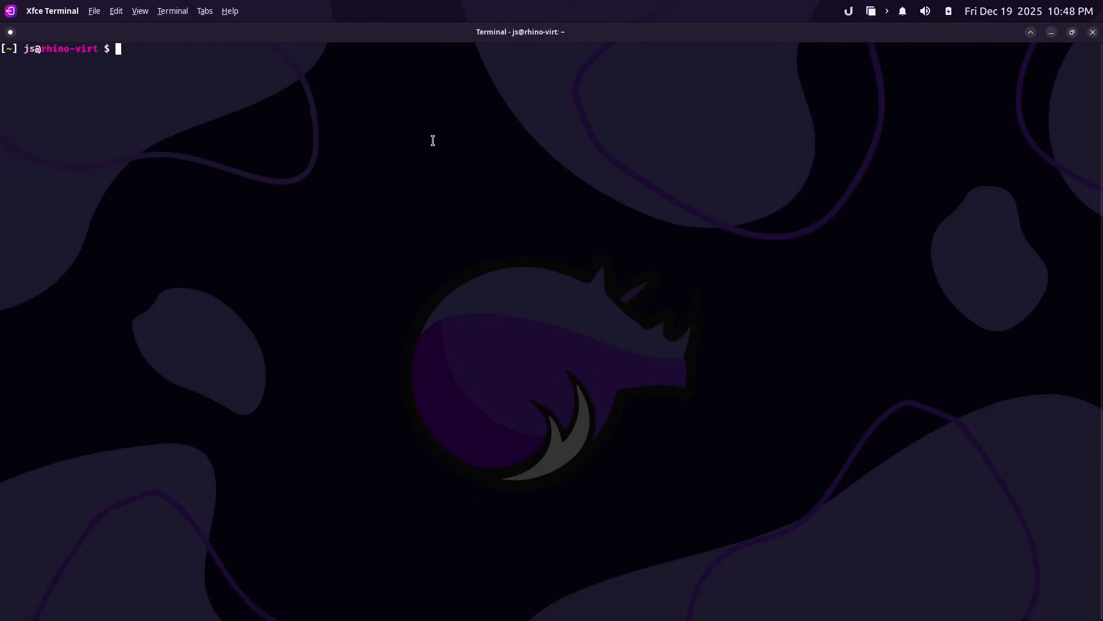
text(sudo )
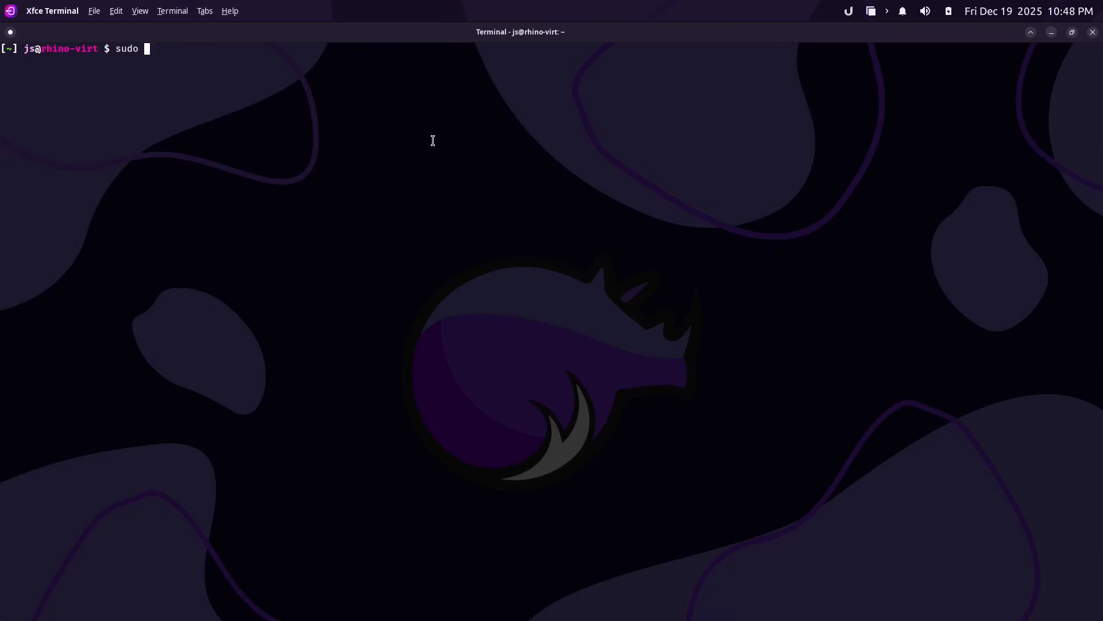
text(su)
key(BackSpace)
key(BackSpace)
key(BackSpace)
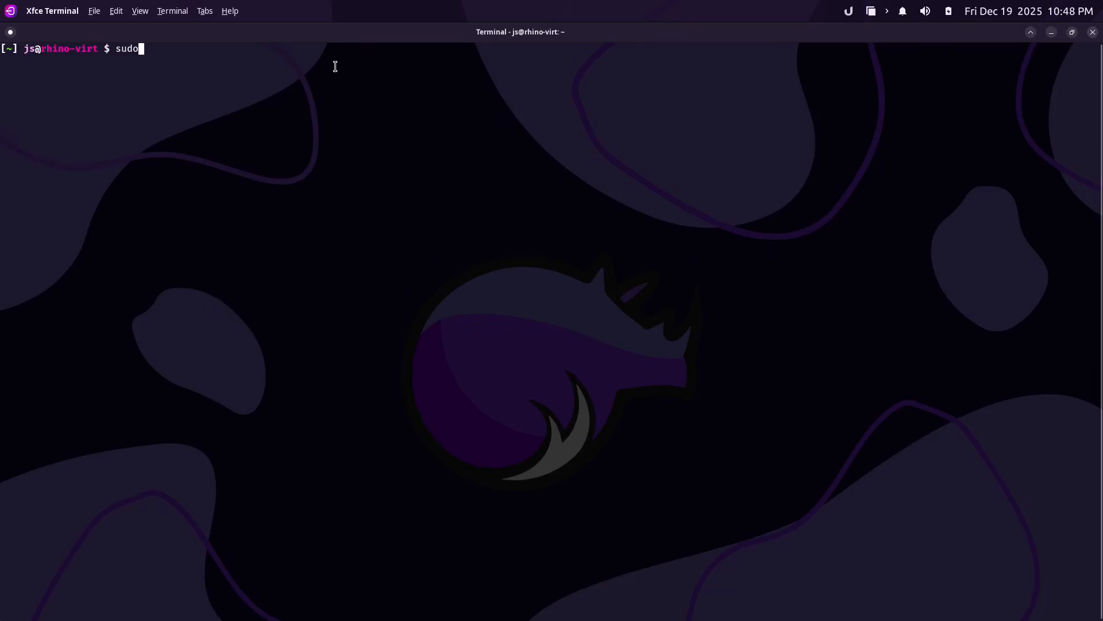
click(13, 33)
click(12, 33)
click(12, 33)
click(366, 305)
Enlarge the terminal font and run 'sudo nala install htop'.
key(ctrl+plus)
key(ctrl+plus)
key(ctrl+plus)
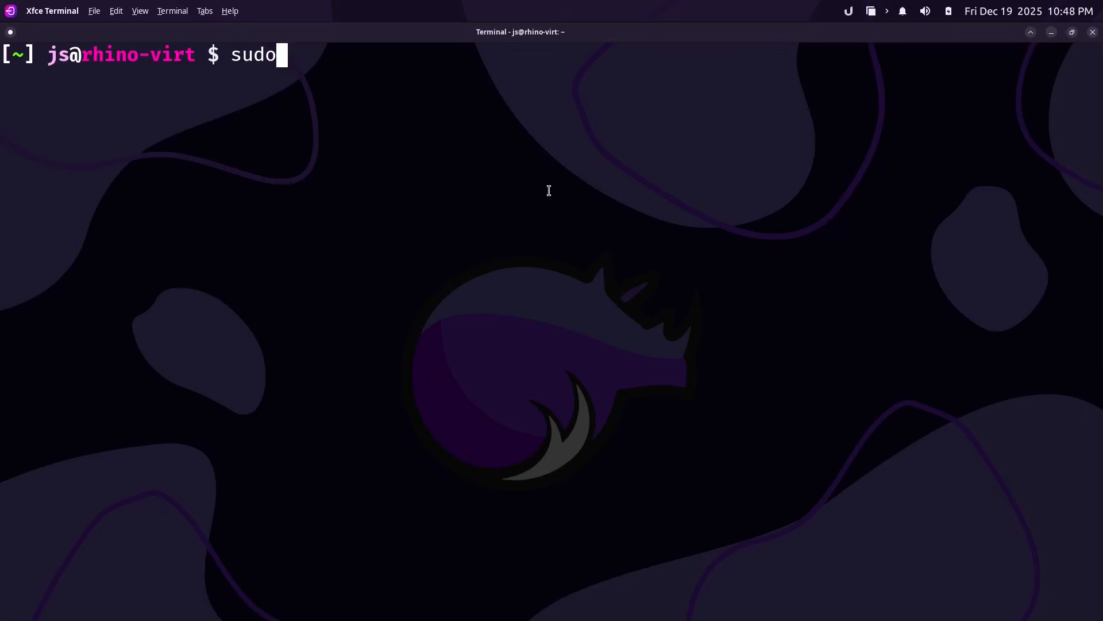
key(ctrl+minus)
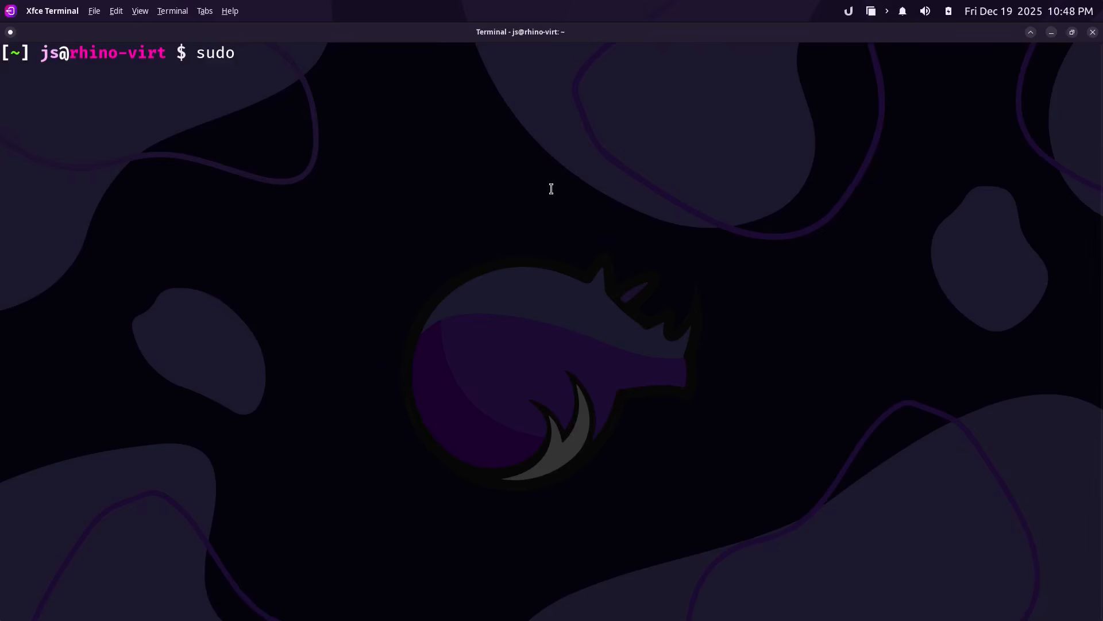
key(ctrl+plus)
key(ctrl+plus)
key(ctrl+minus)
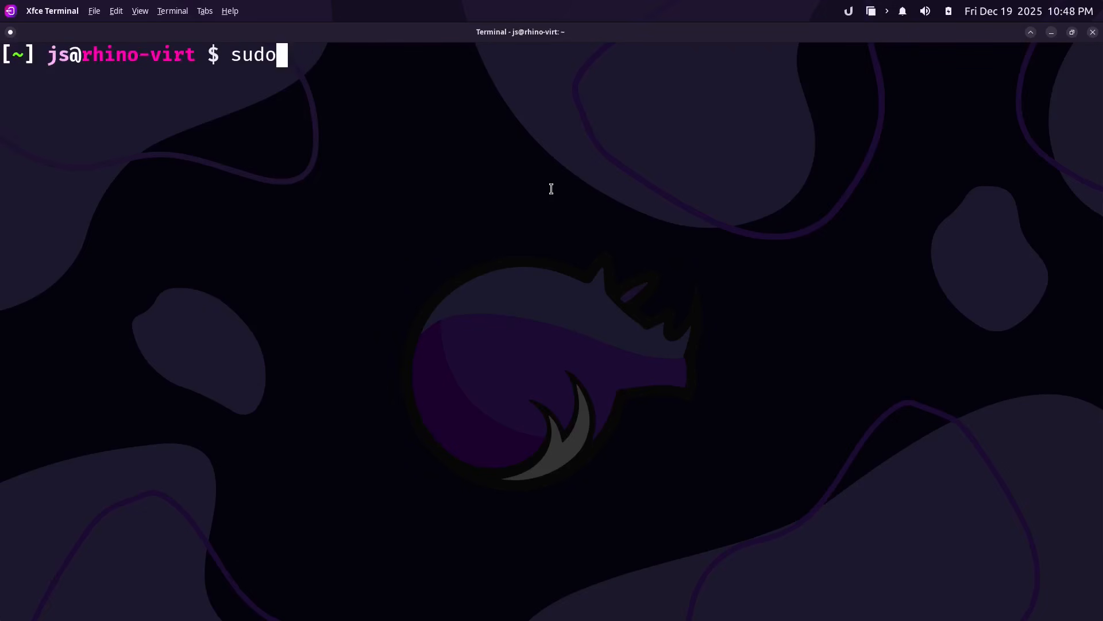
text(nala insta)
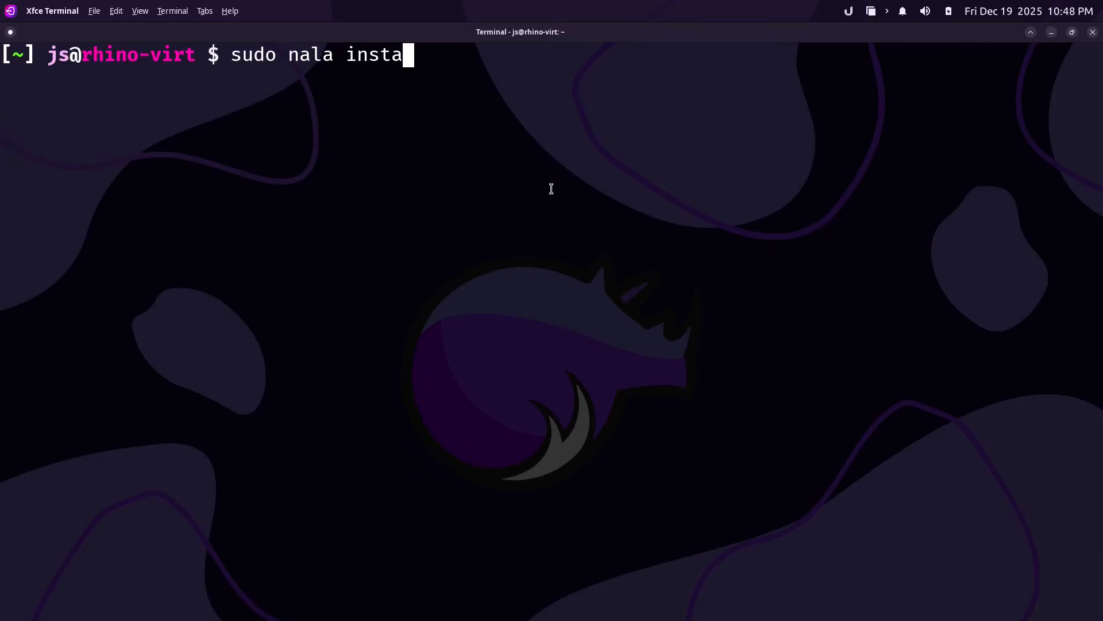
text(ll )
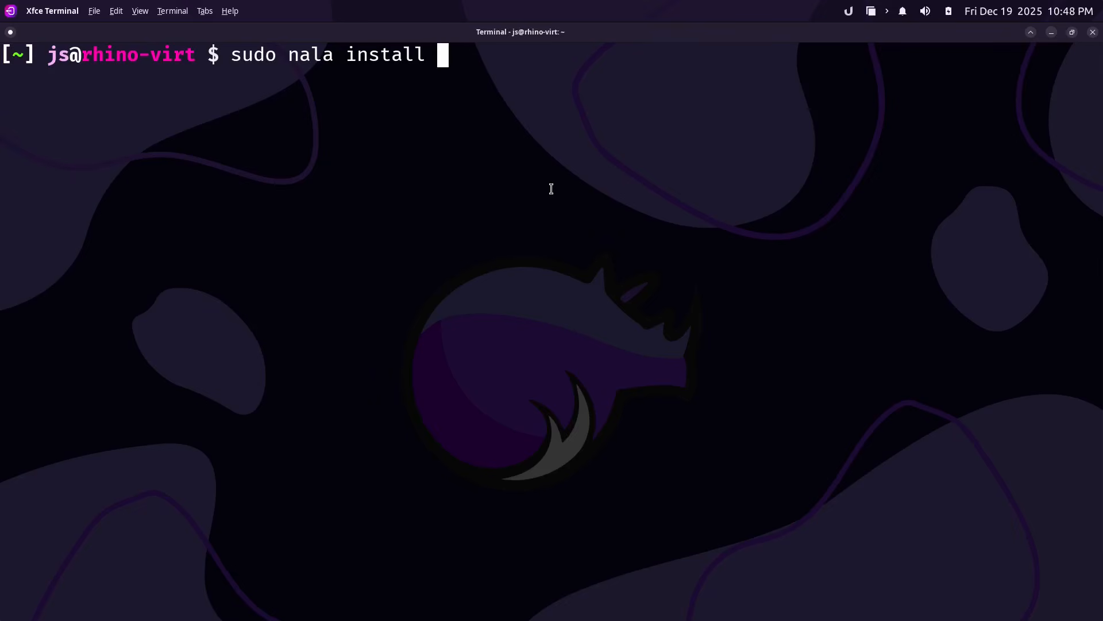
text(htop)
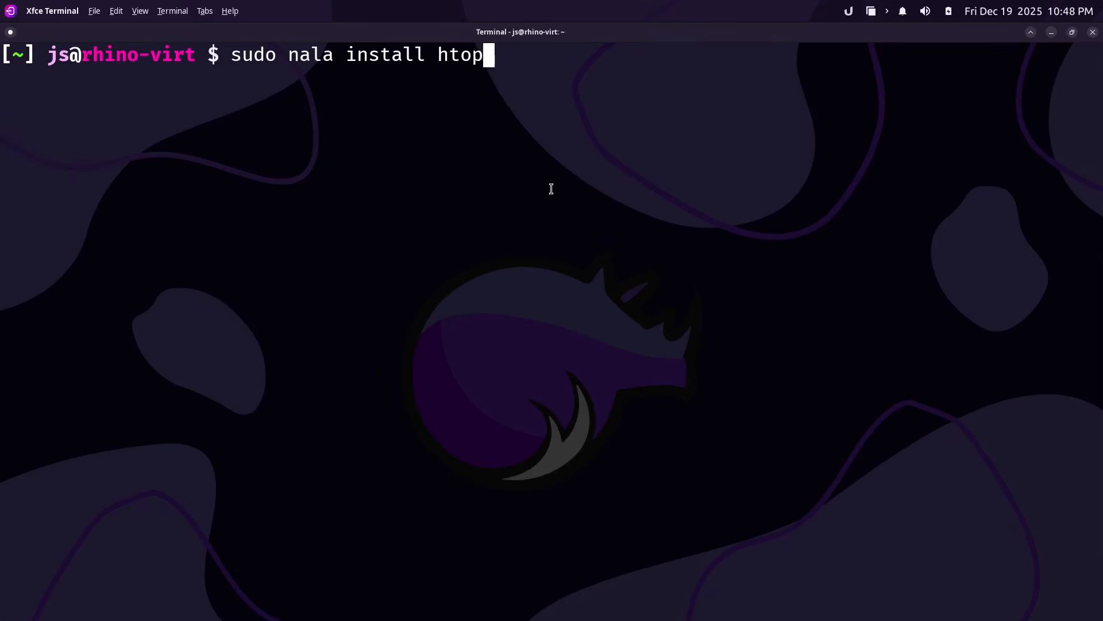
key(Return)
key(Return)
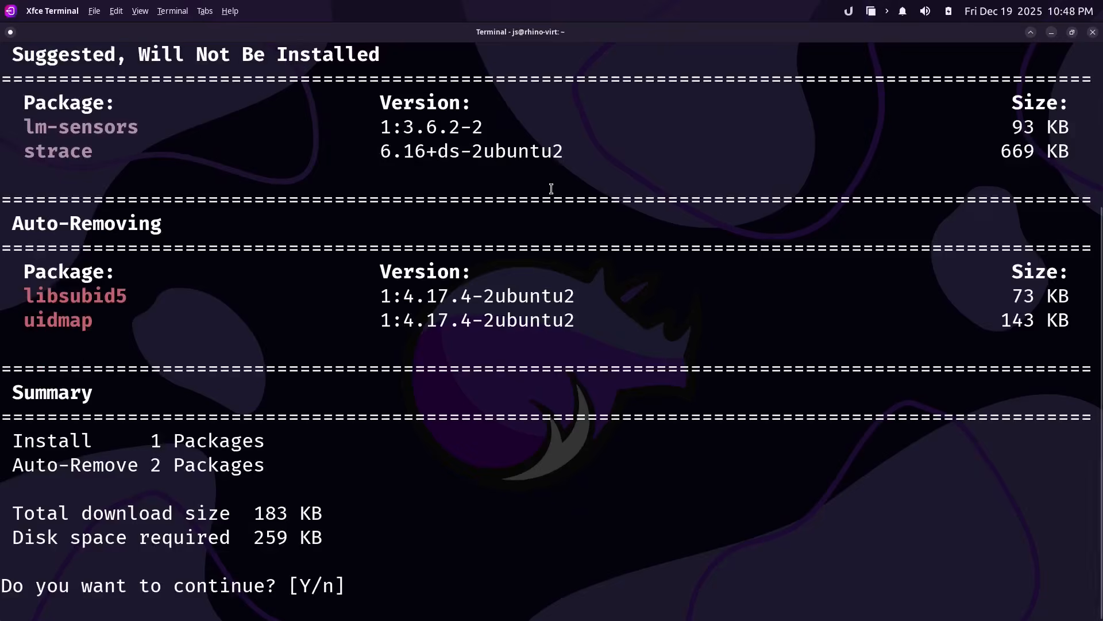
Accept nala's Y/n prompt so htop installs and reports Finished Successfully.
key(Return)
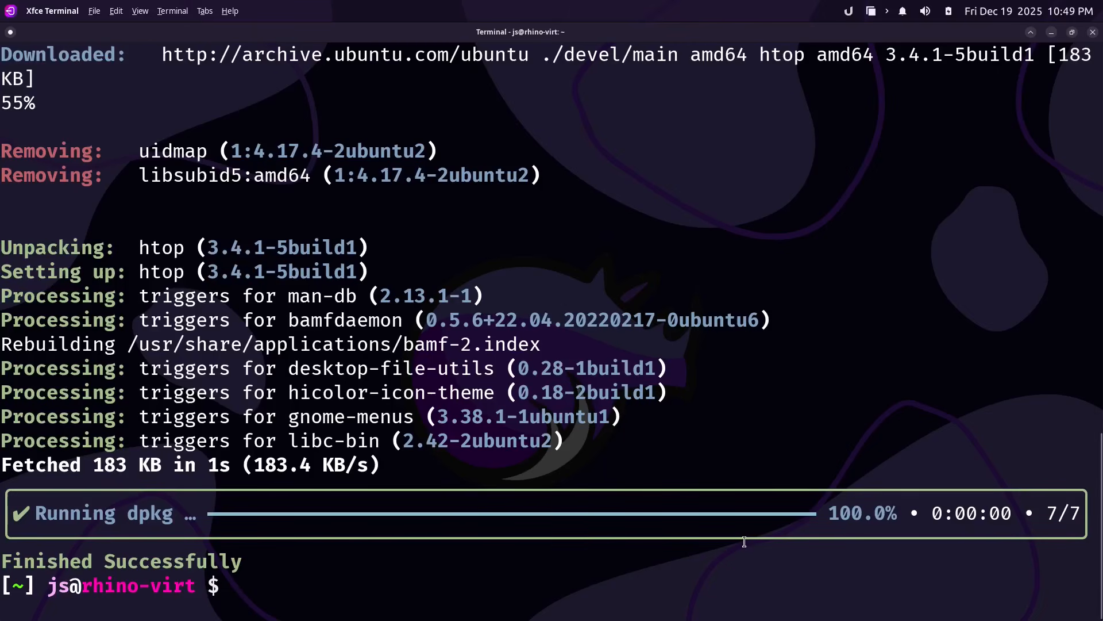
Run htop to view running processes, then close the terminal, confirming Close Window.
text(htop)
key(Return)
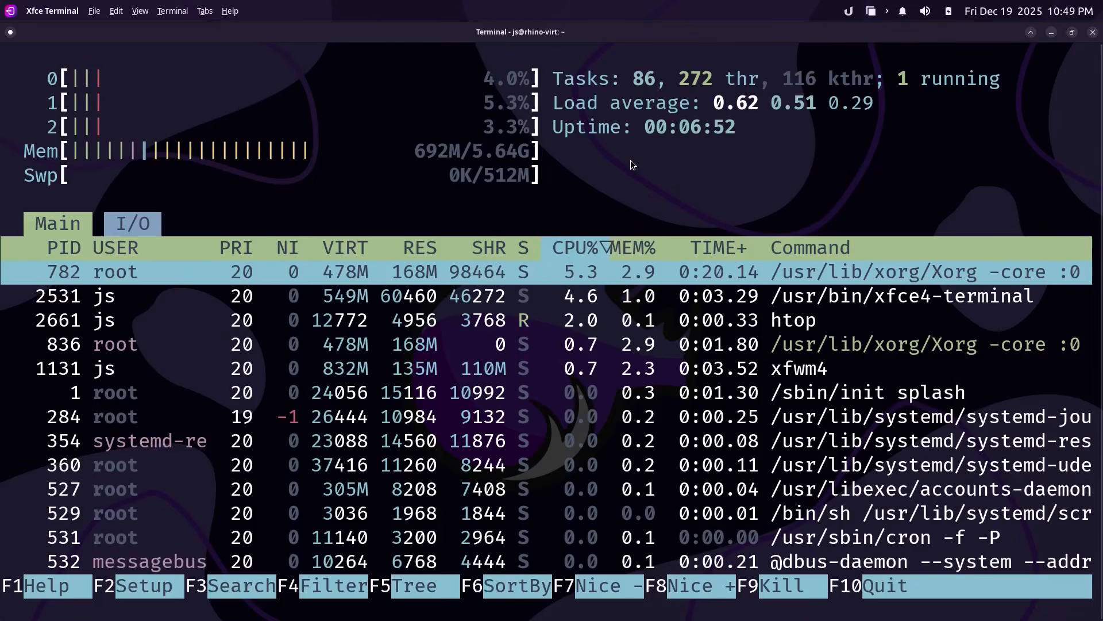
key(alt+F4)
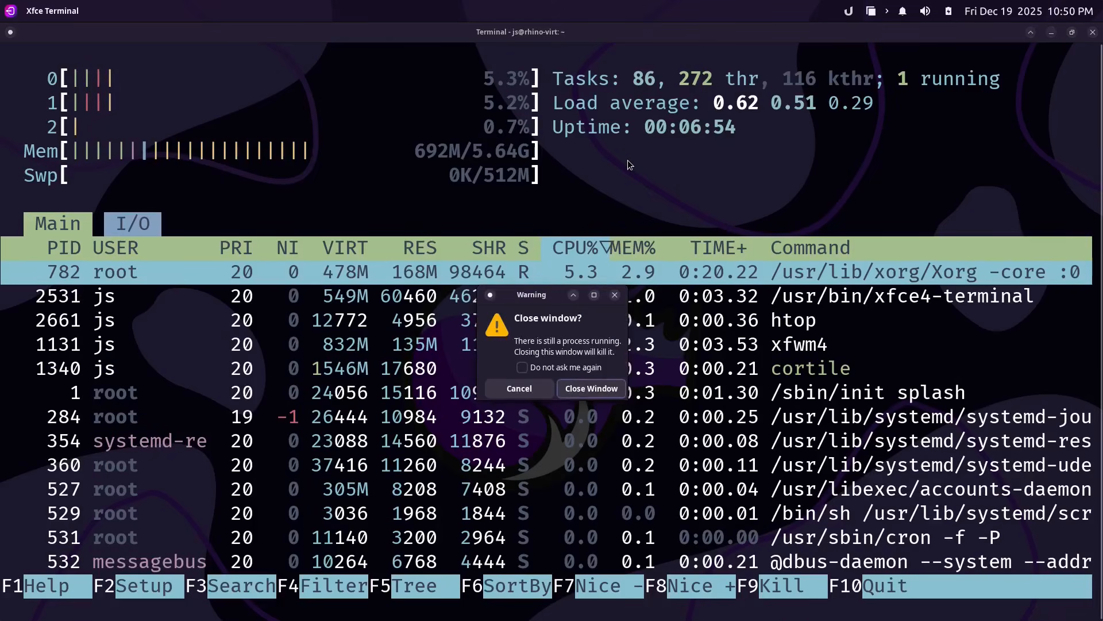
click(578, 380)
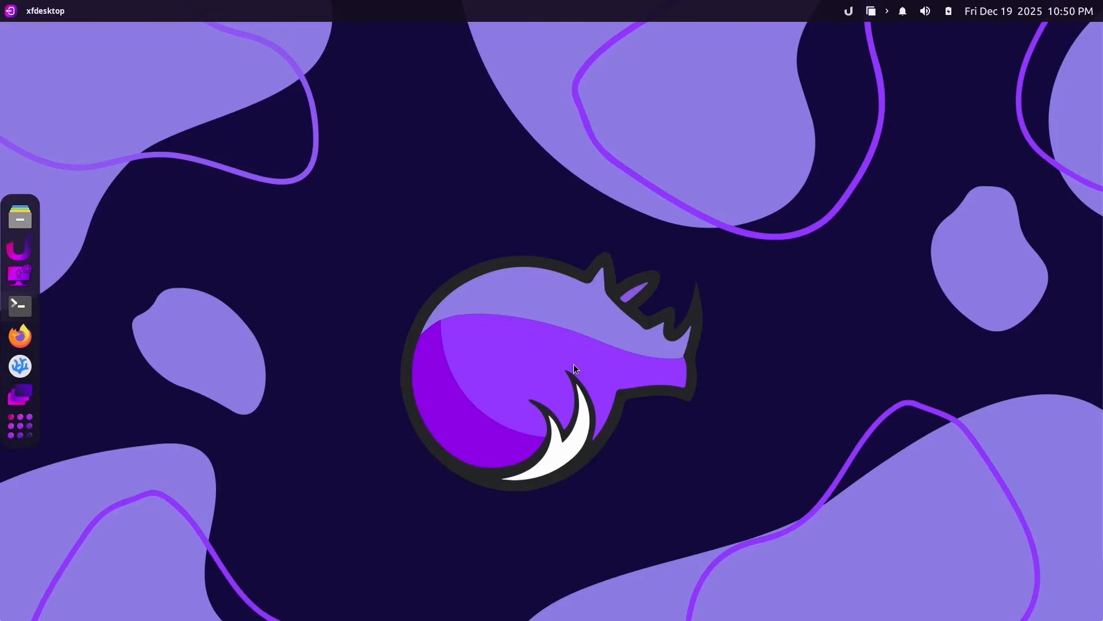